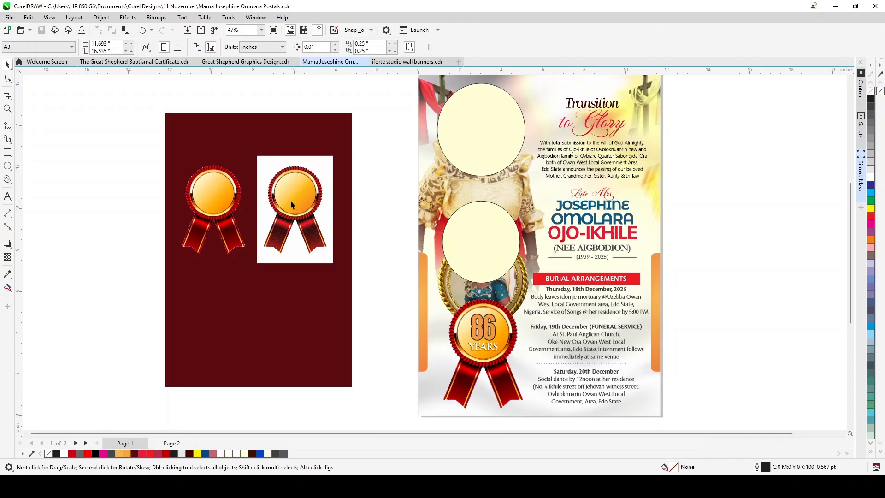
scroll(290, 200, up, 1)
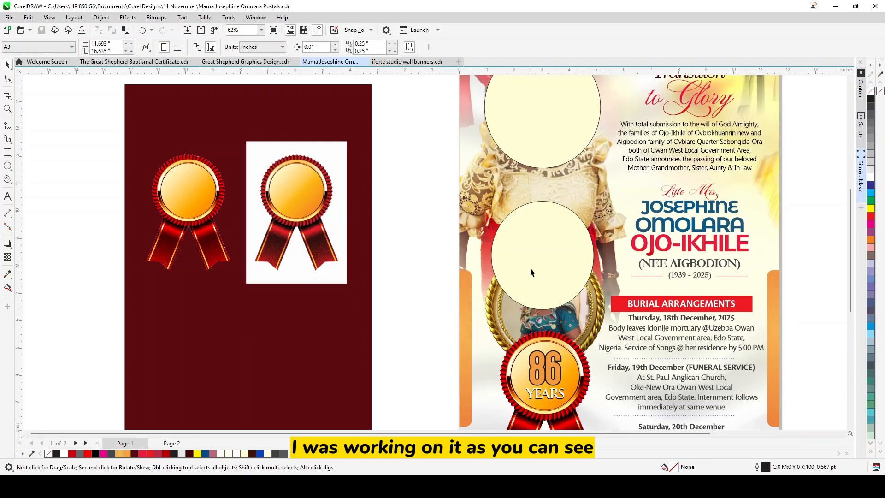
scroll(531, 271, down, 1)
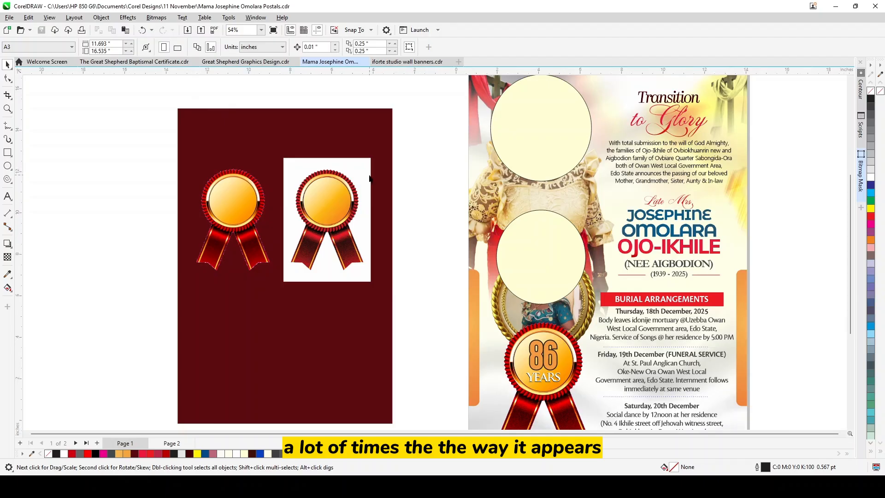
scroll(336, 181, down, 1)
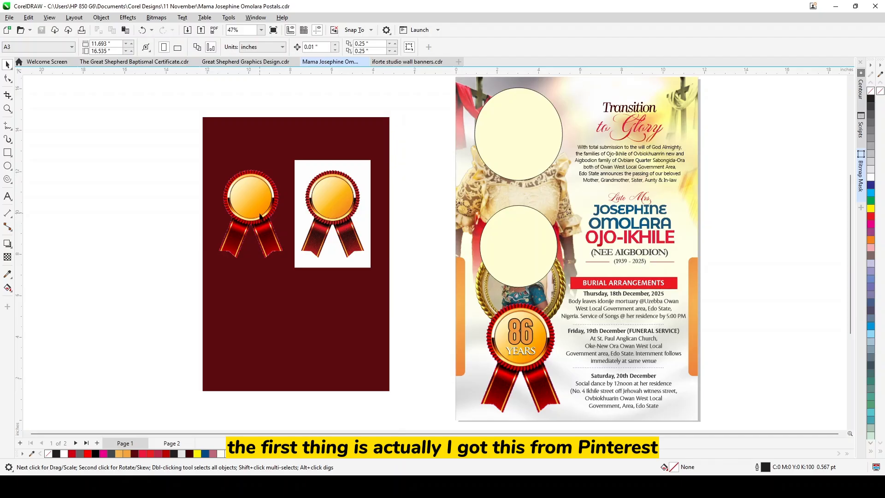
Switch to the Chrome browser and open pinterest.com.
key(alt+Tab)
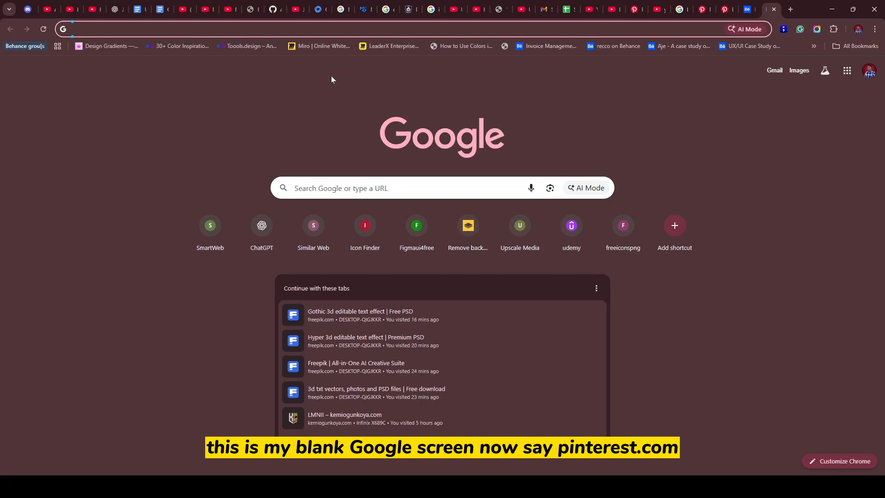
text(pinterest.com)
key(Return)
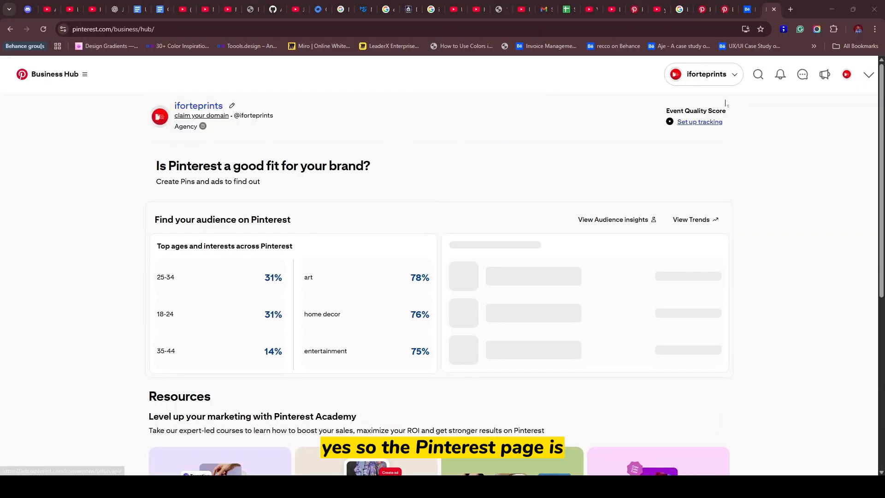
Search Pinterest for "medal badge".
click(758, 74)
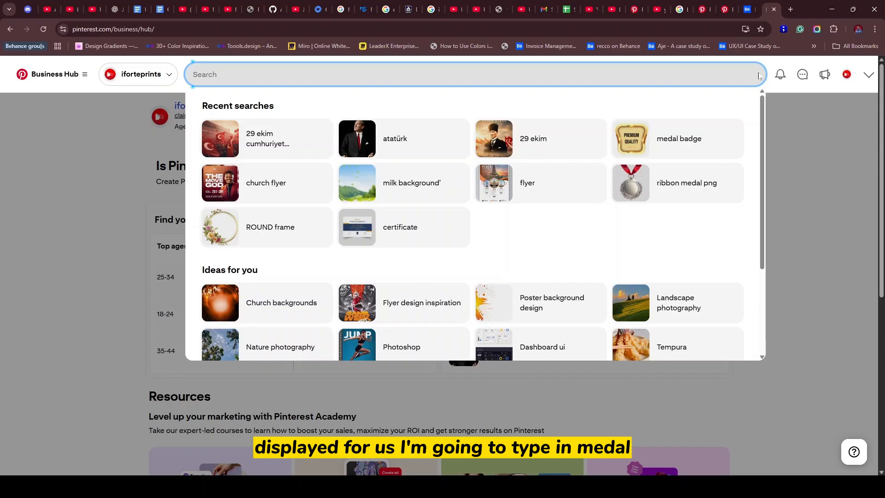
text(medal badge)
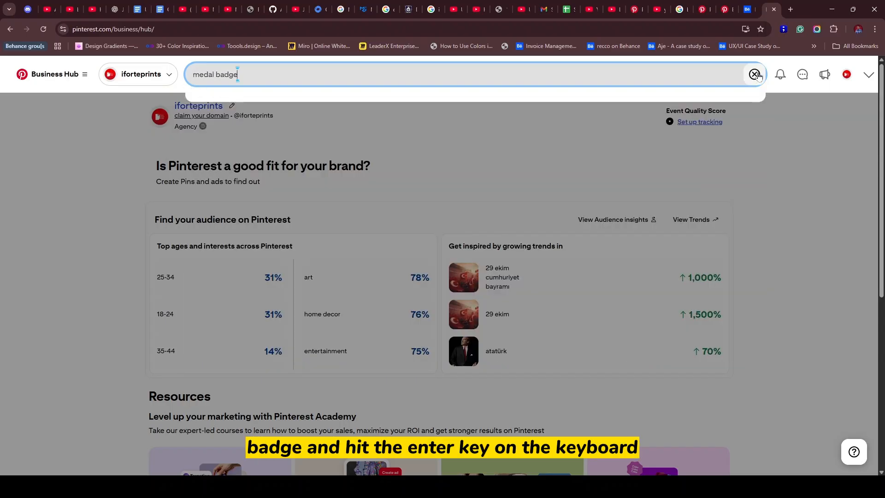
key(Return)
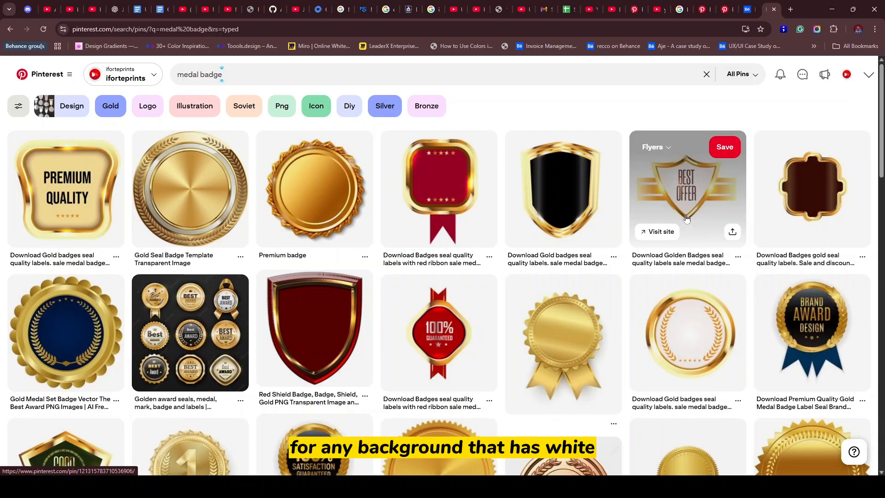
Look through the medal badge results for a gold badge with red ribbons on a white background, like the one in the poster.
scroll(686, 219, down, 5)
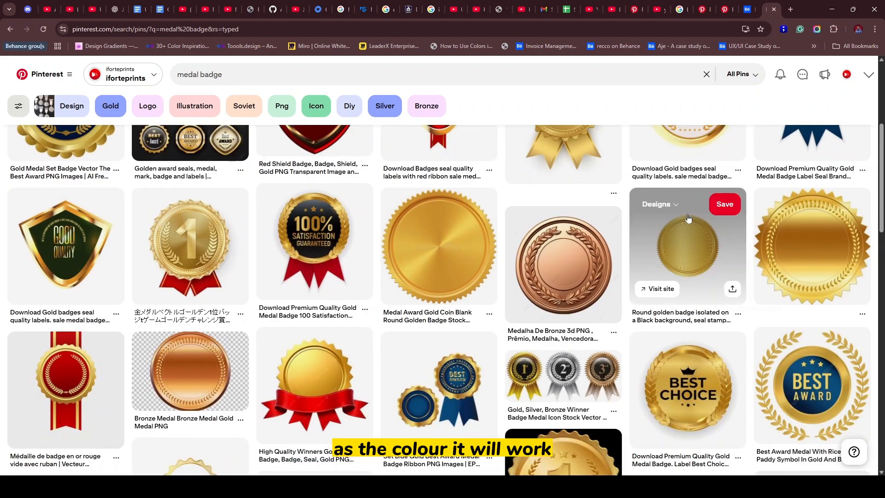
scroll(688, 218, down, 5)
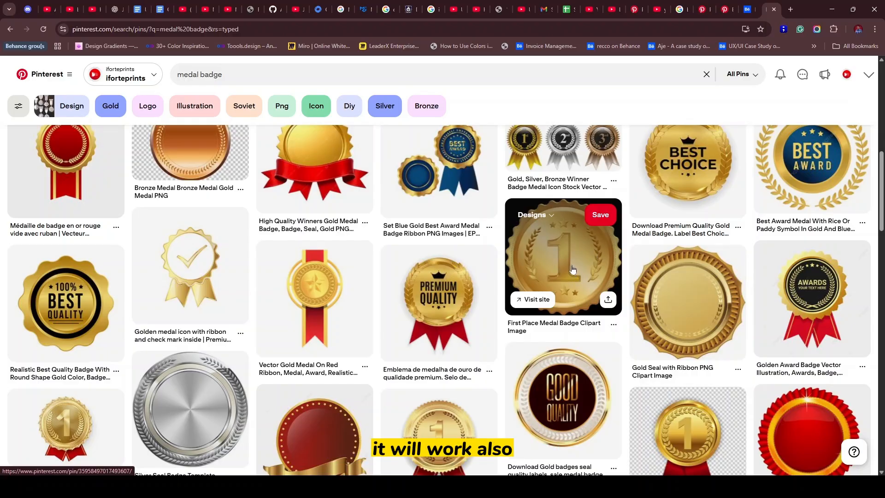
scroll(573, 269, down, 2)
scroll(572, 268, down, 5)
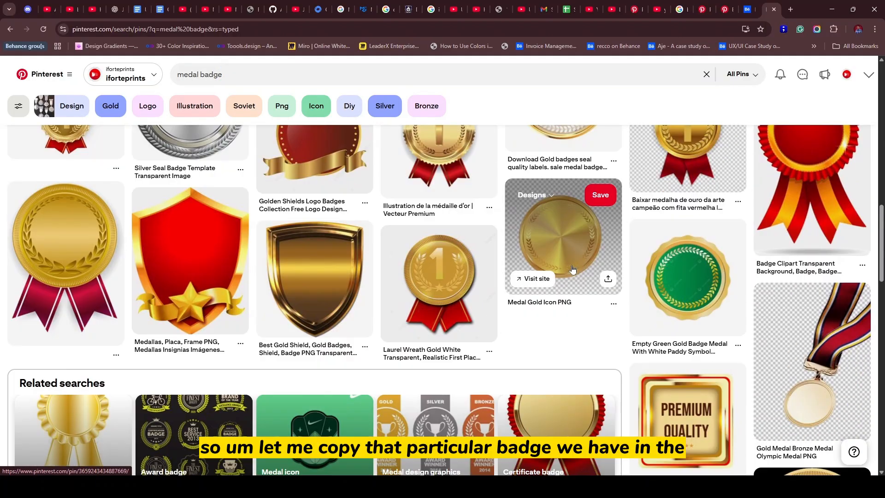
scroll(572, 269, down, 3)
scroll(572, 269, down, 2)
scroll(568, 270, down, 10)
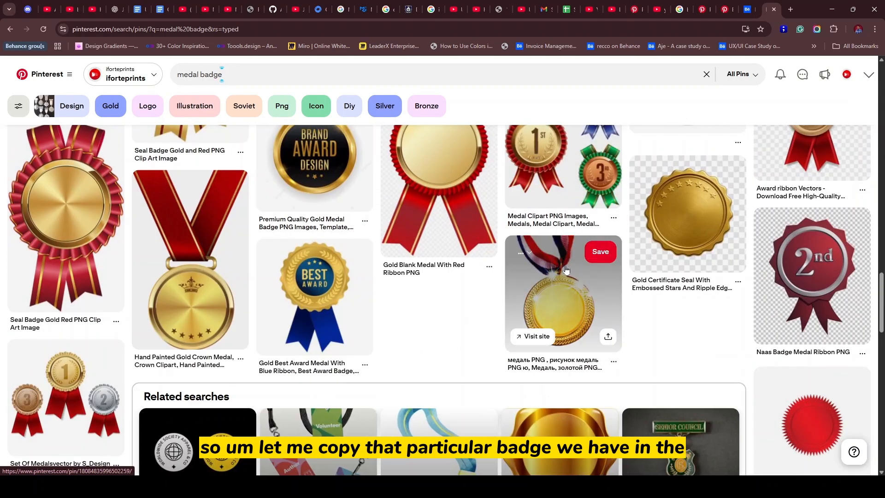
scroll(566, 270, down, 2)
scroll(566, 270, up, 2)
scroll(566, 269, up, 2)
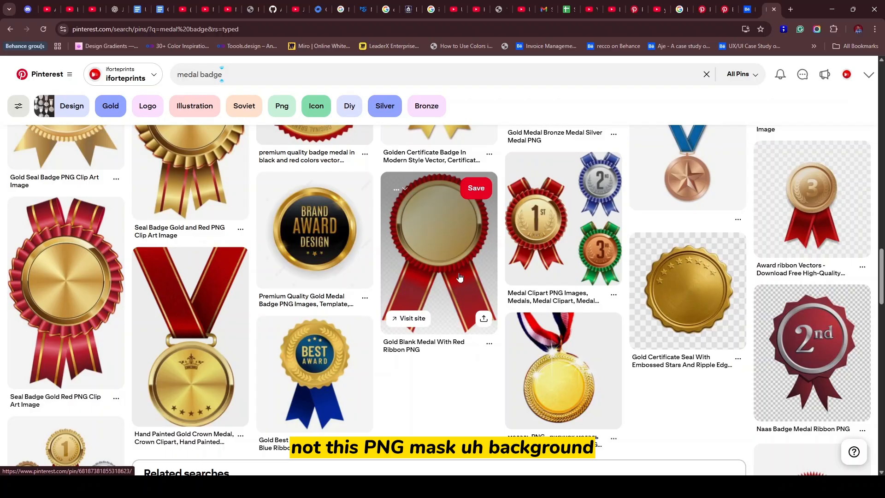
scroll(457, 289, down, 5)
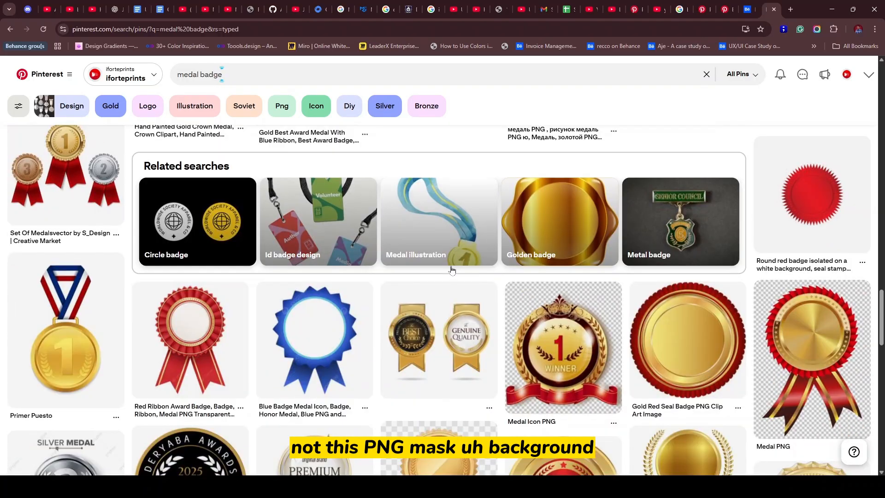
scroll(451, 271, down, 7)
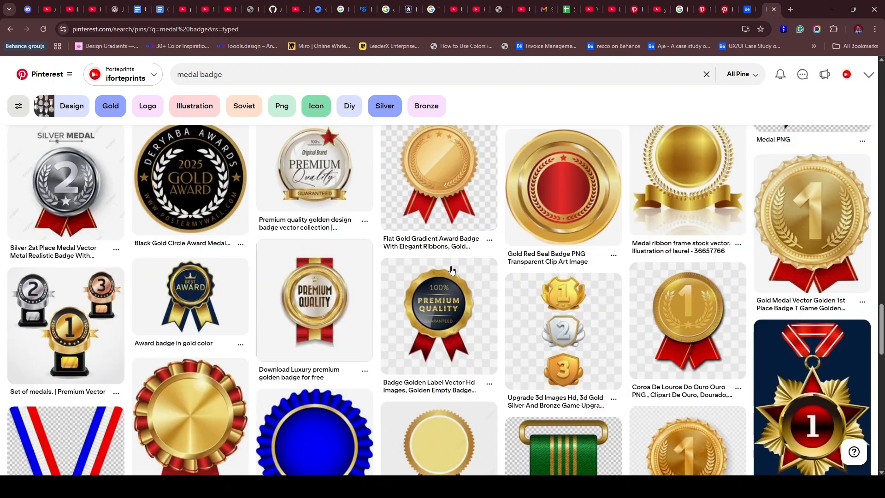
scroll(452, 270, down, 4)
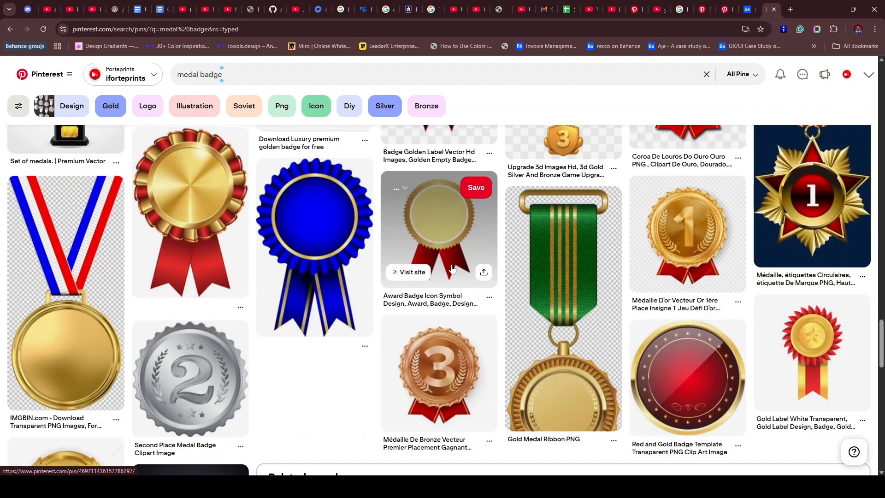
scroll(451, 269, down, 6)
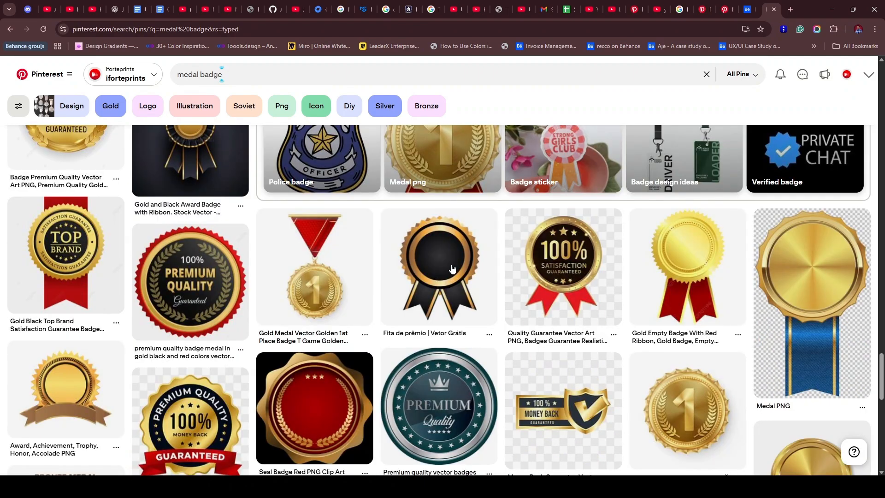
scroll(452, 268, down, 3)
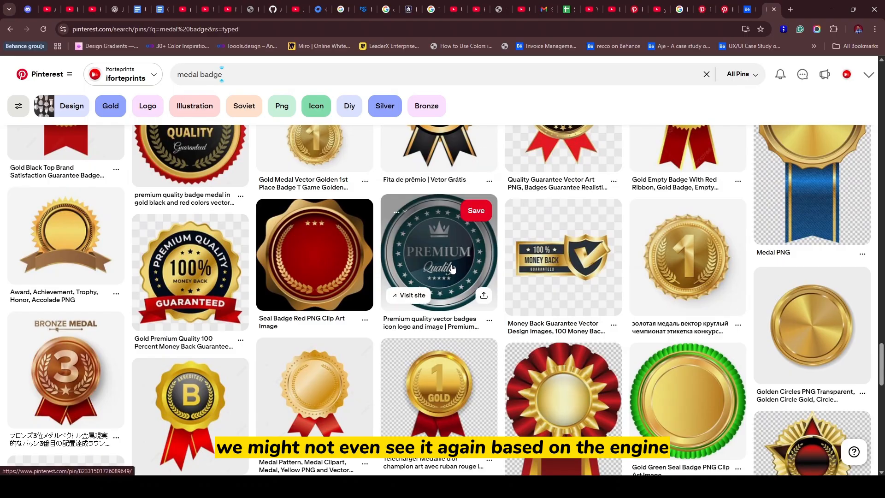
scroll(451, 268, down, 6)
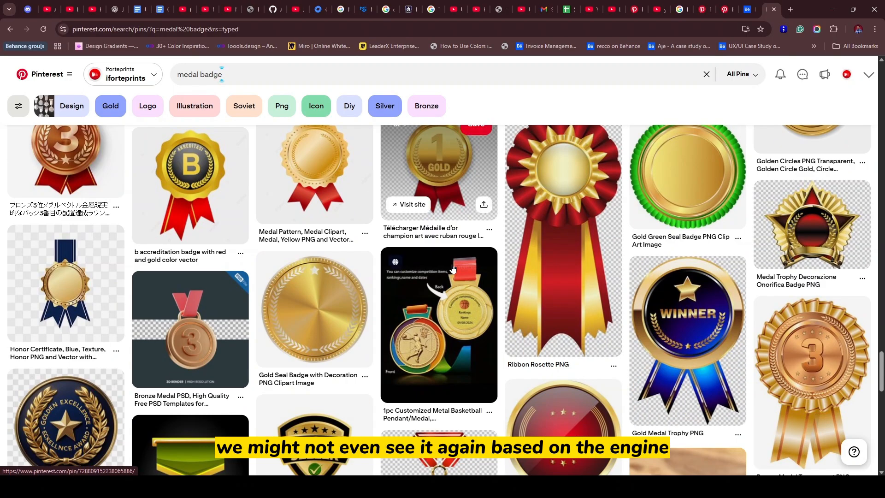
scroll(452, 269, up, 12)
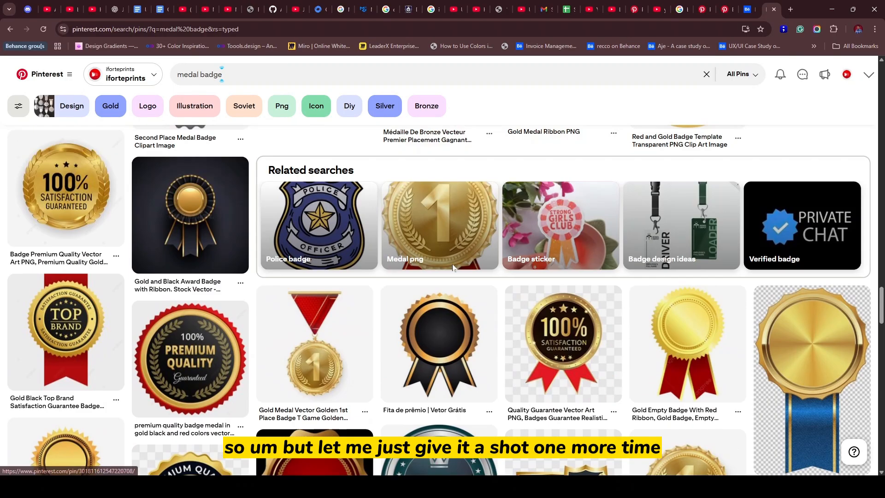
scroll(452, 269, up, 3)
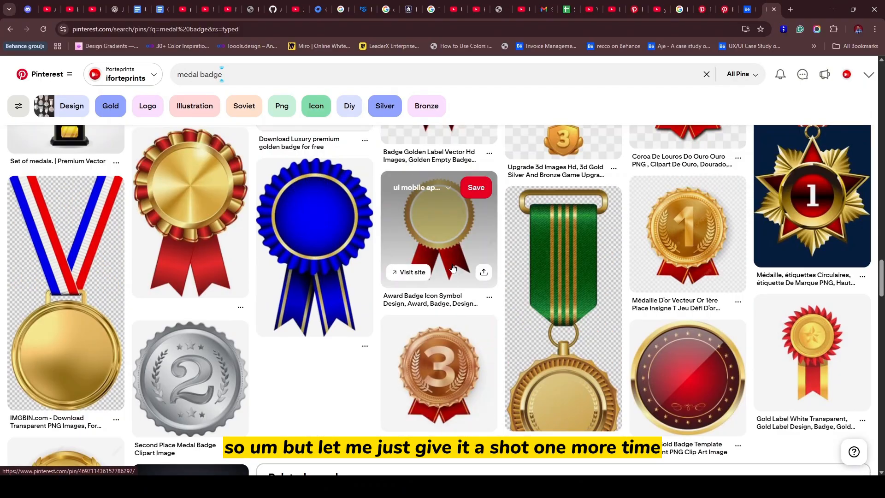
scroll(452, 267, up, 5)
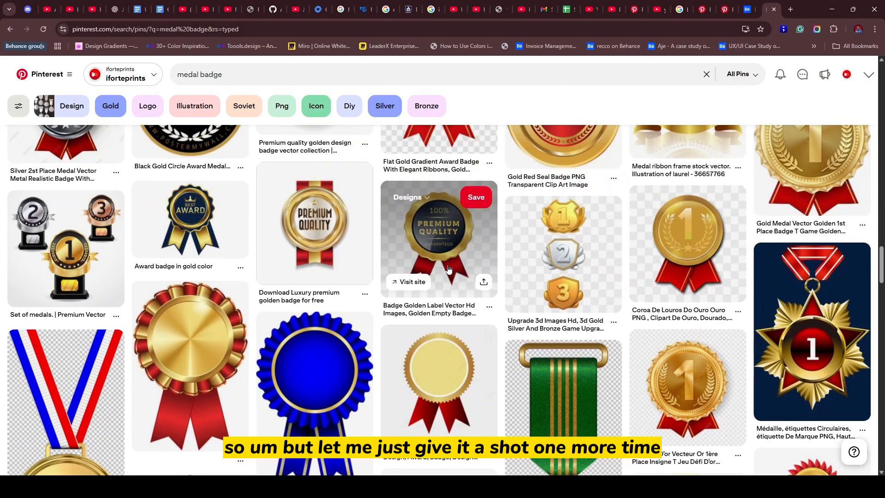
scroll(449, 267, up, 3)
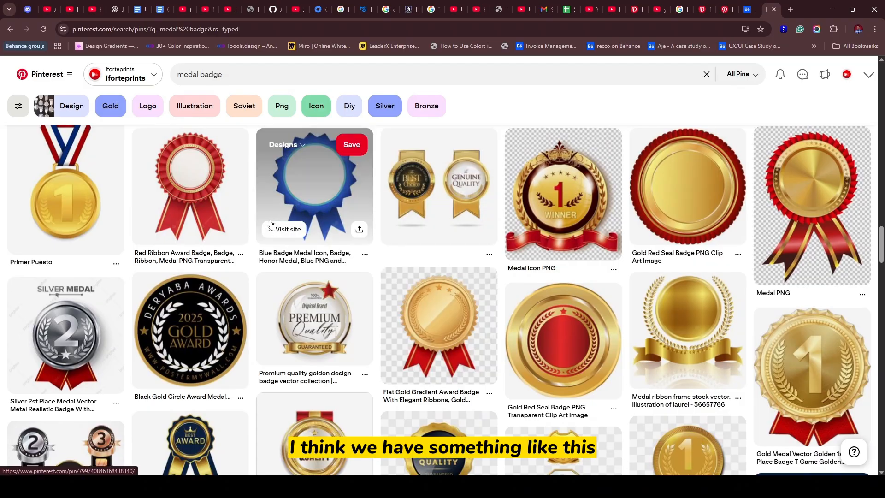
scroll(203, 222, up, 2)
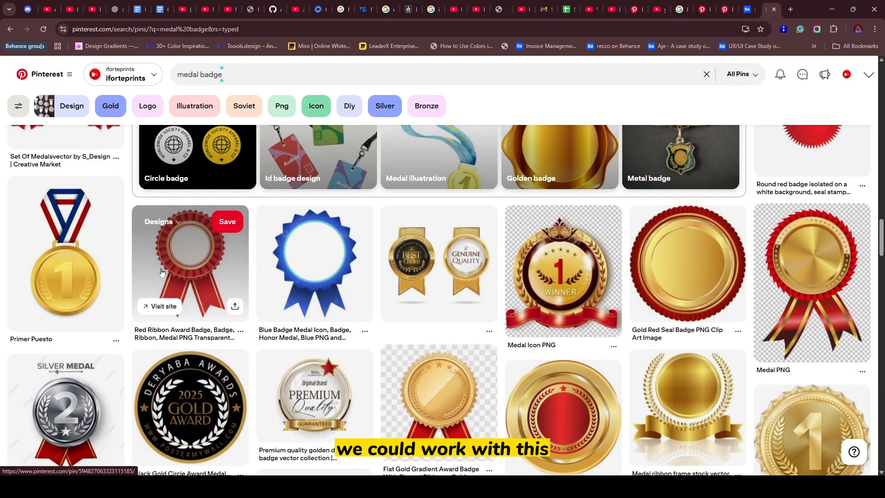
scroll(235, 300, up, 2)
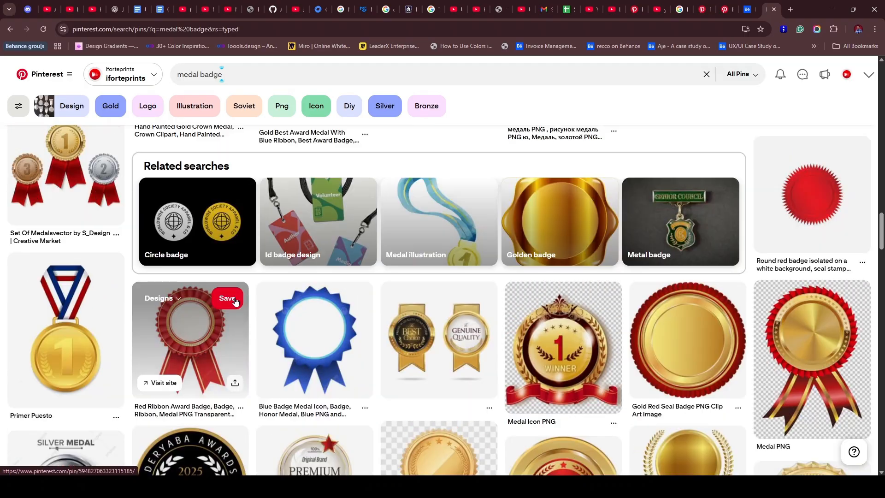
scroll(235, 301, up, 8)
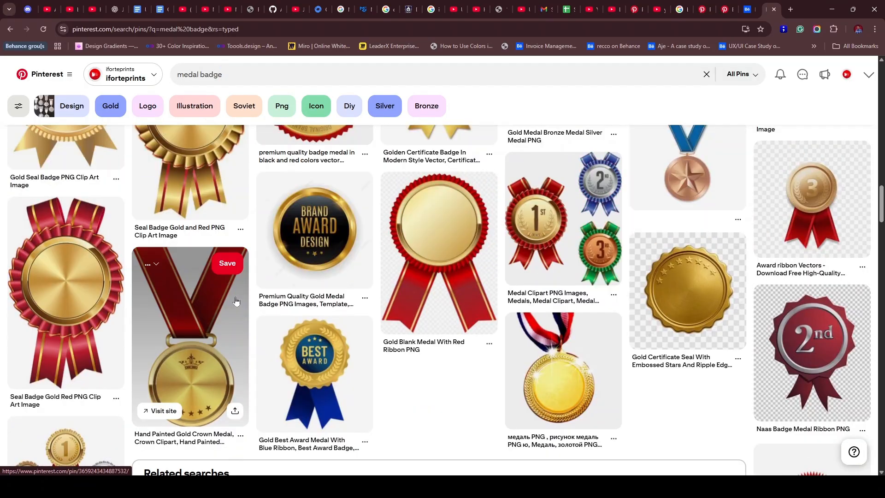
scroll(237, 293, down, 2)
scroll(74, 231, up, 2)
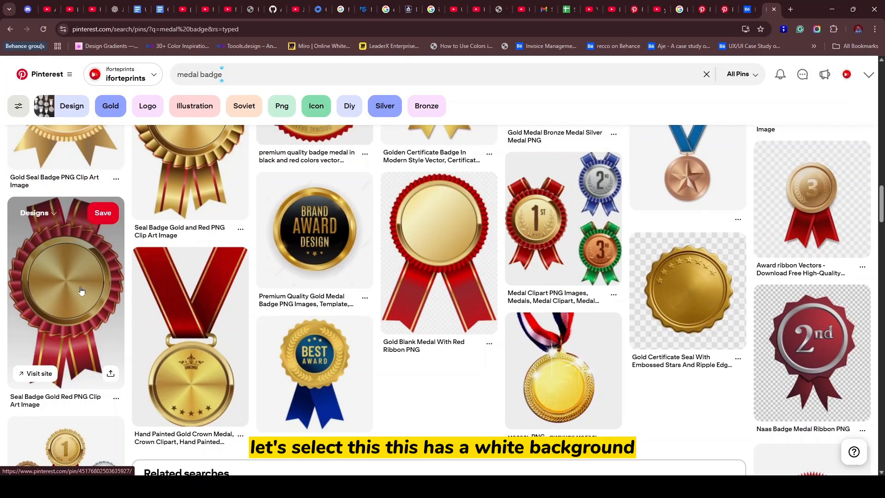
Open the "Seal Badge Gold Red PNG Clip Art Image" pin and view its details and the related badges.
click(81, 290)
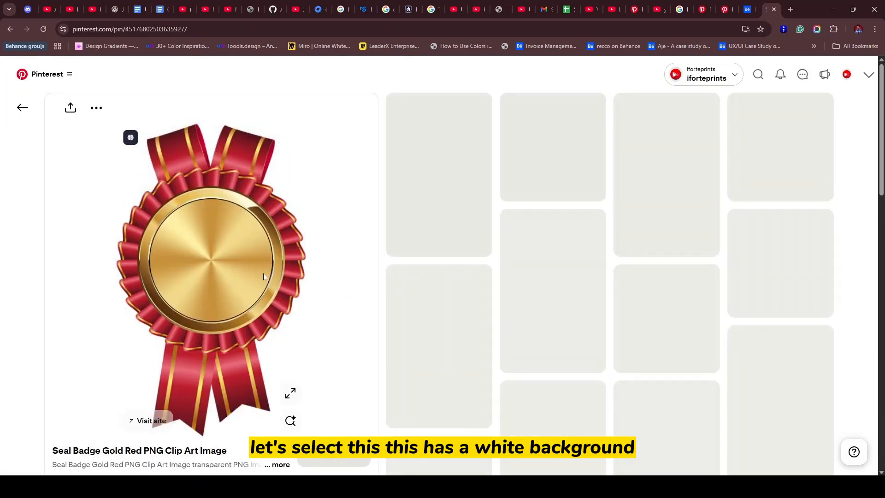
scroll(250, 256, down, 2)
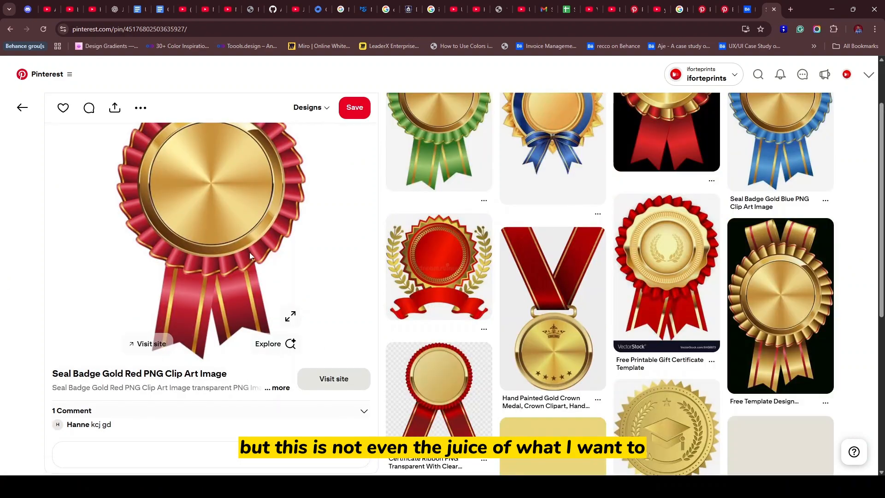
scroll(250, 253, down, 2)
scroll(250, 252, down, 2)
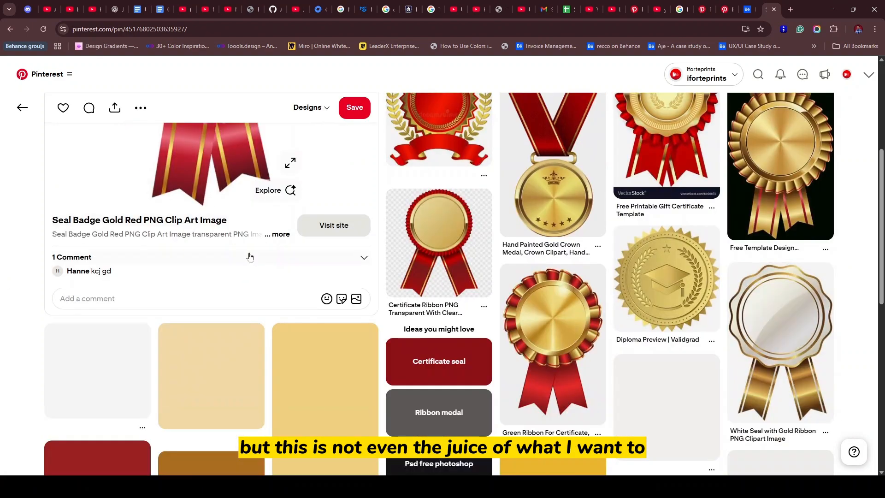
Switch to CorelDRAW to check the badge used in the poster, and return to the Pinterest page in Chrome.
mouse_move(555, 487)
click(605, 440)
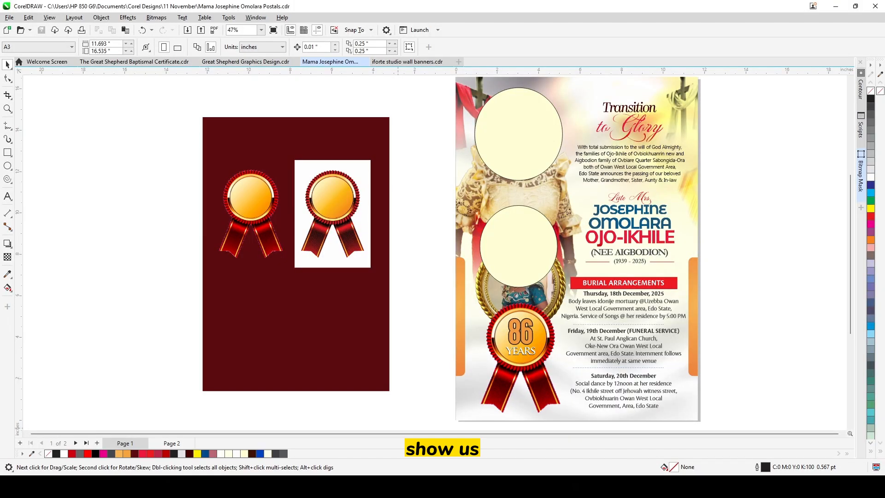
key(alt+Tab)
Look through the pin's related badges for the one used in the poster, and return to the medal badge results.
scroll(456, 361, down, 6)
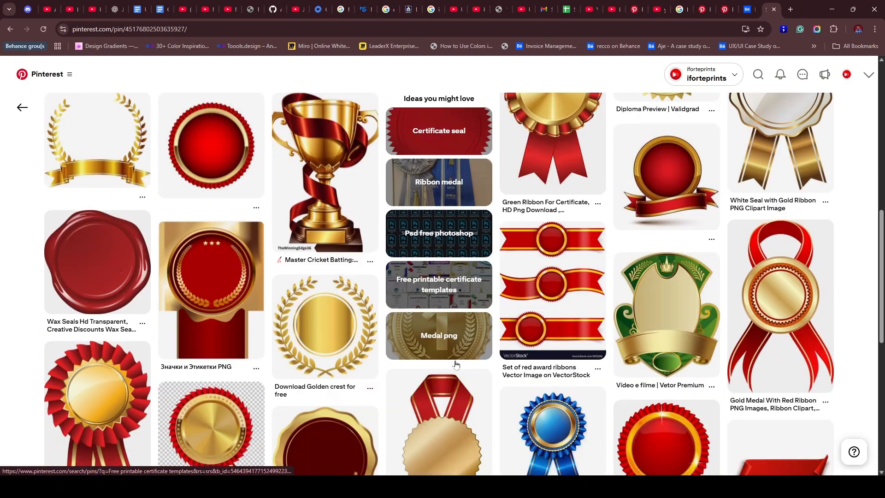
scroll(455, 360, down, 10)
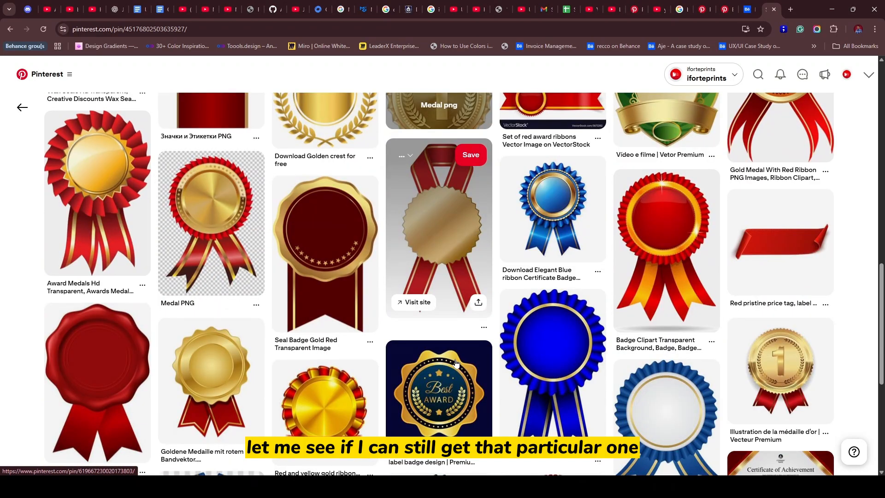
scroll(456, 363, down, 5)
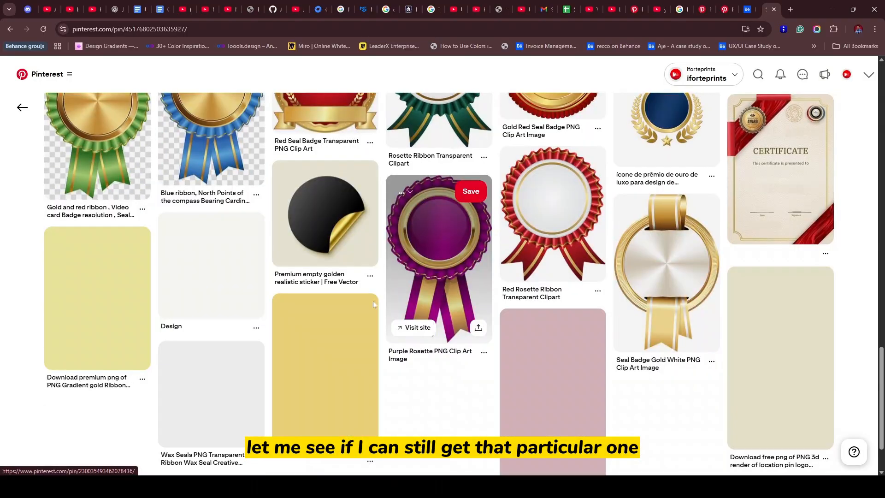
click(10, 29)
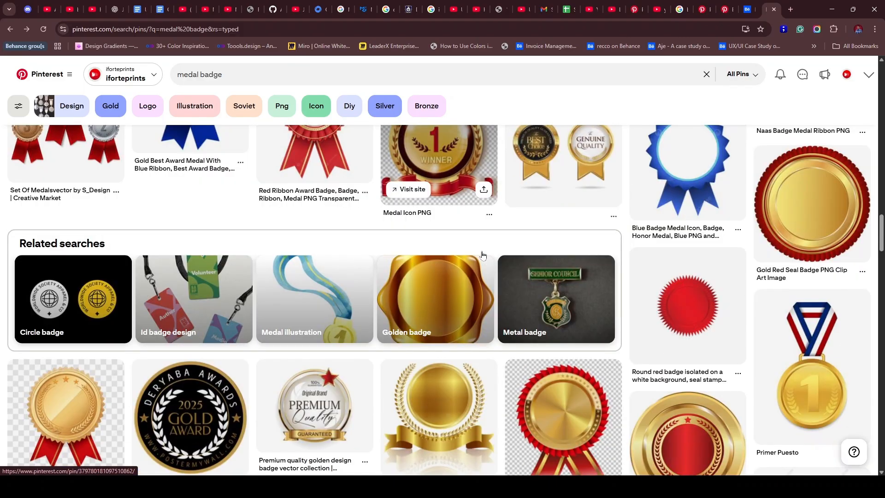
Look through the medal badge results for the poster's badge and open the "Certificate badge" related search.
scroll(483, 255, down, 3)
scroll(482, 255, down, 8)
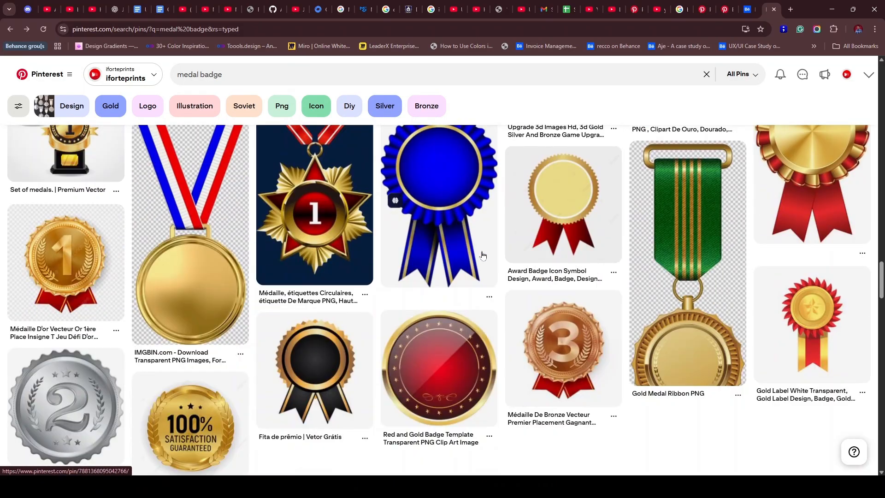
scroll(482, 255, up, 7)
scroll(483, 255, down, 5)
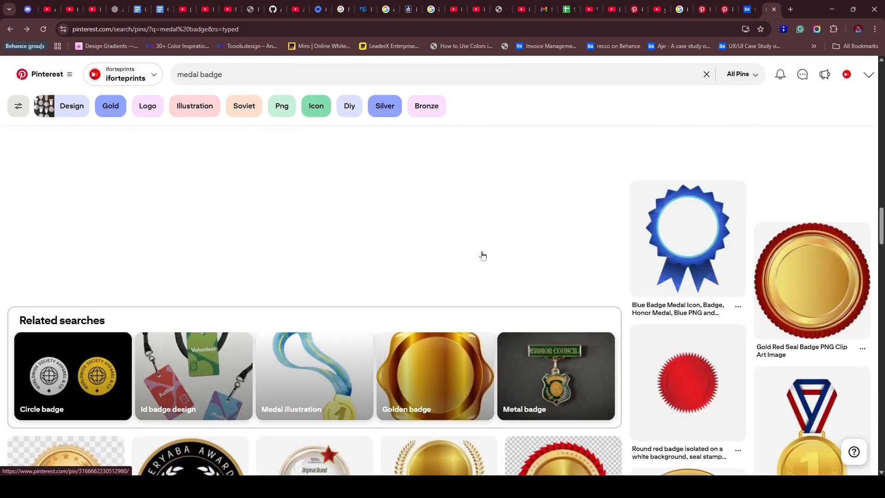
scroll(483, 255, up, 2)
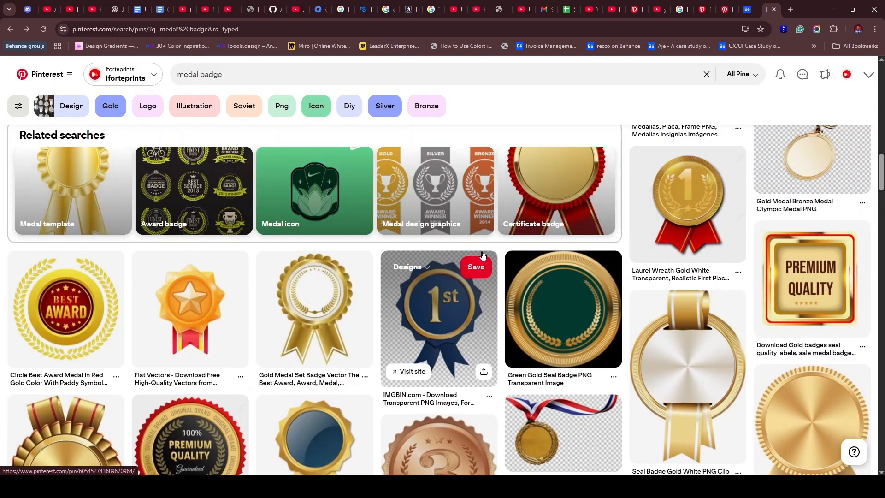
click(552, 203)
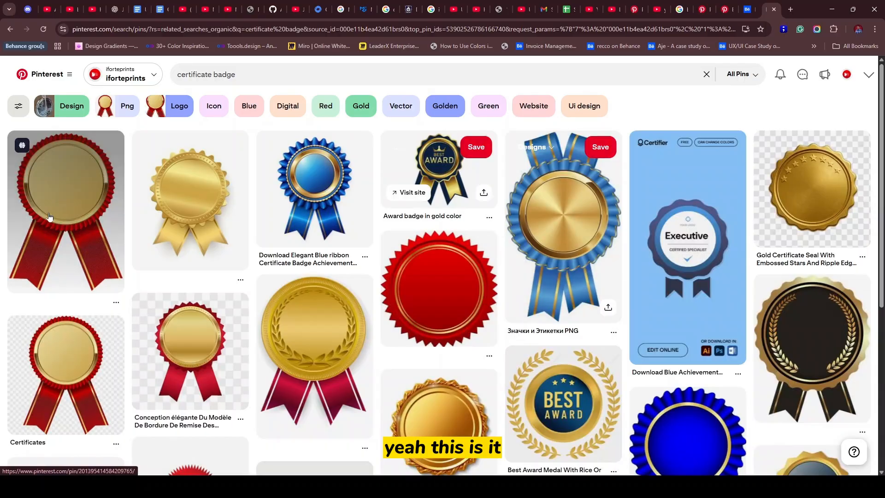
Open the first pin, the gold badge with red ribbons, and copy its image on the white background.
mouse_move(50, 215)
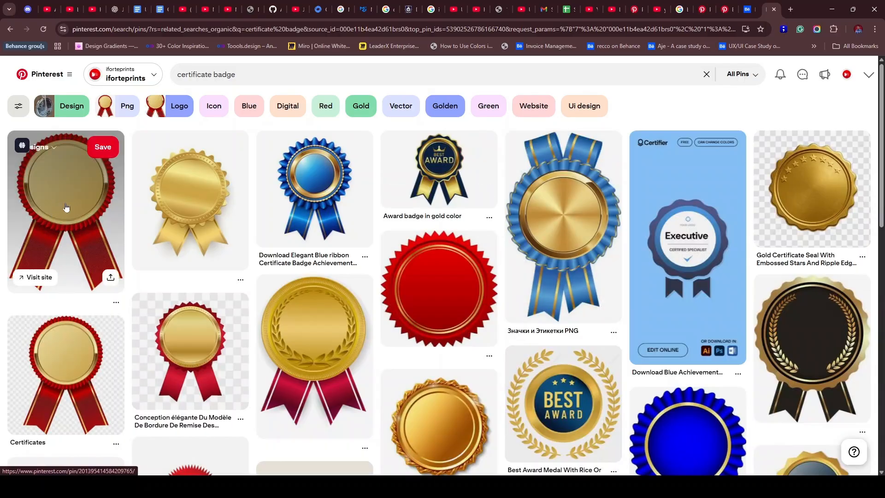
click(66, 207)
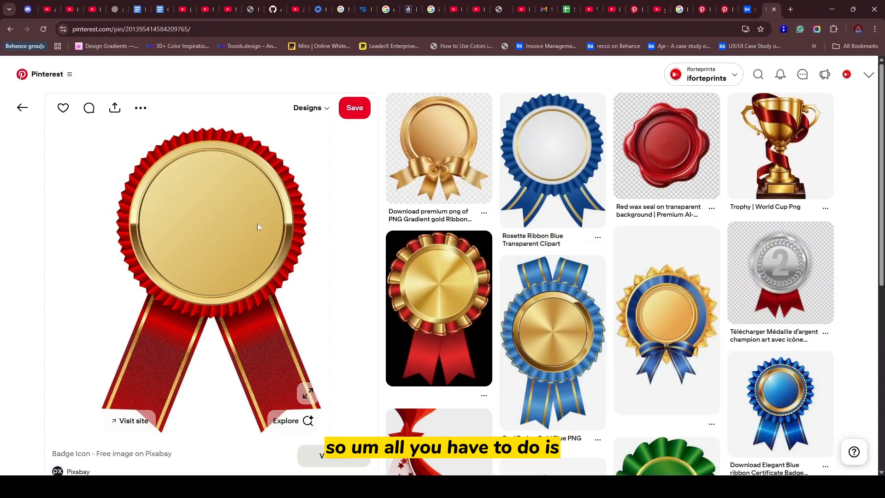
click(140, 108)
click(235, 85)
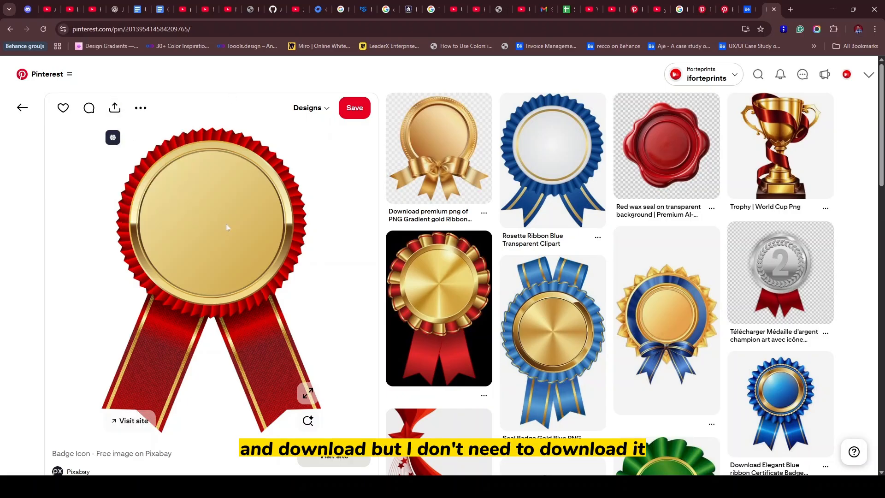
right_click(225, 229)
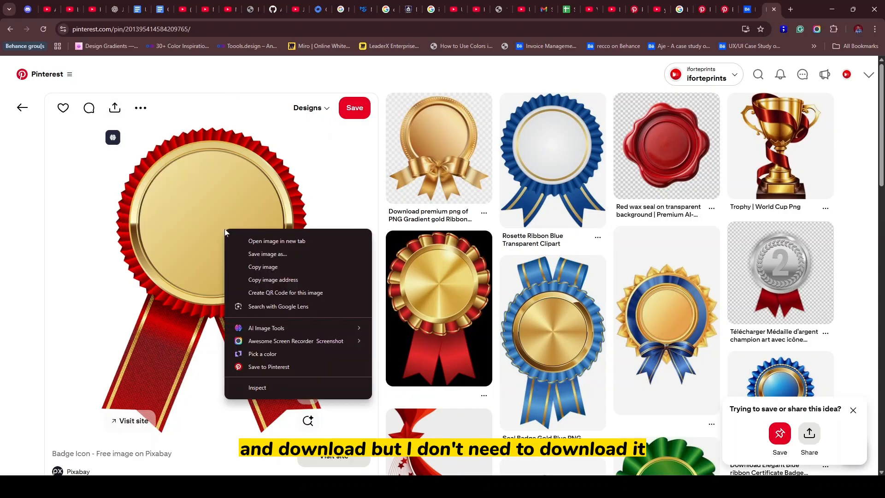
click(262, 267)
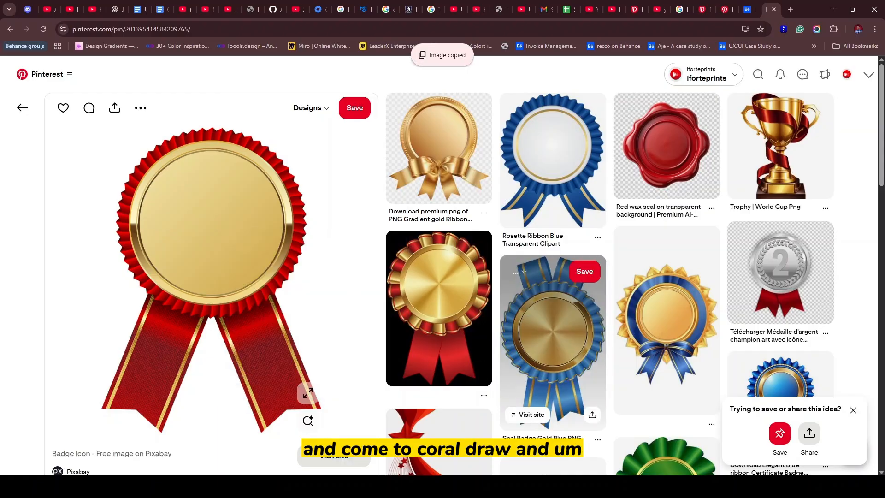
Switch to CorelDRAW and paste the copied badge image into the poster document.
key(alt+Tab)
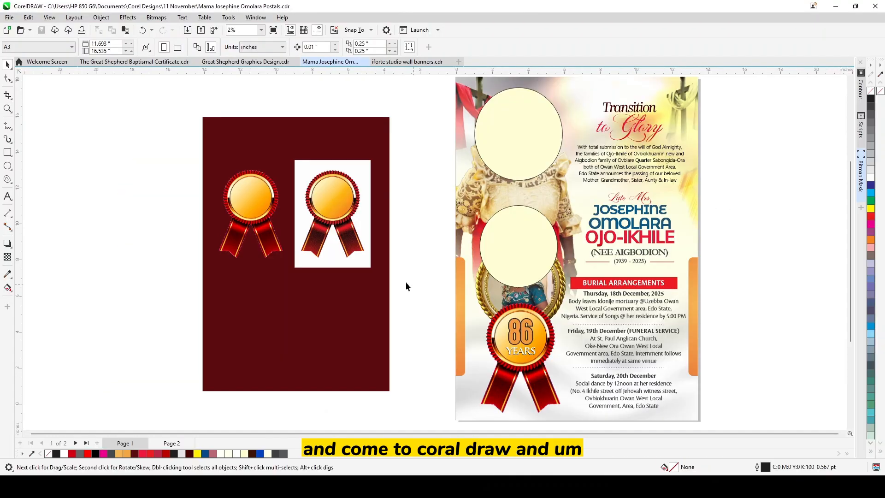
key(ctrl+v)
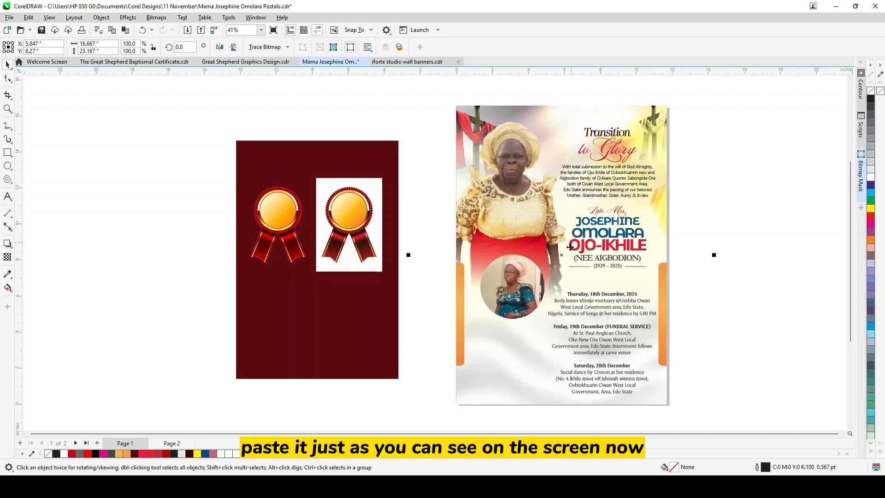
scroll(590, 189, down, 1)
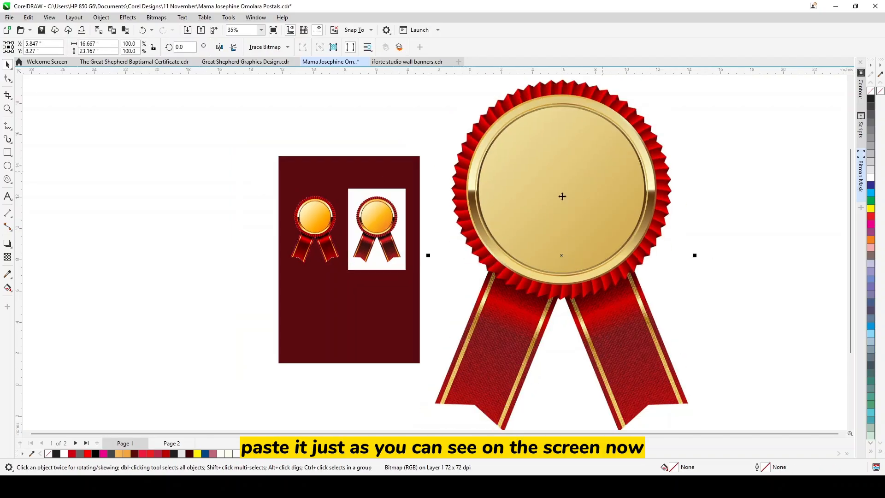
Scale the pasted badge to about 3.39 by 4.72 inches and centre it beneath the first badge on the dark red rectangle.
drag(623, 138, 475, 228)
drag(545, 162, 456, 287)
drag(433, 322, 351, 296)
scroll(343, 327, up, 1)
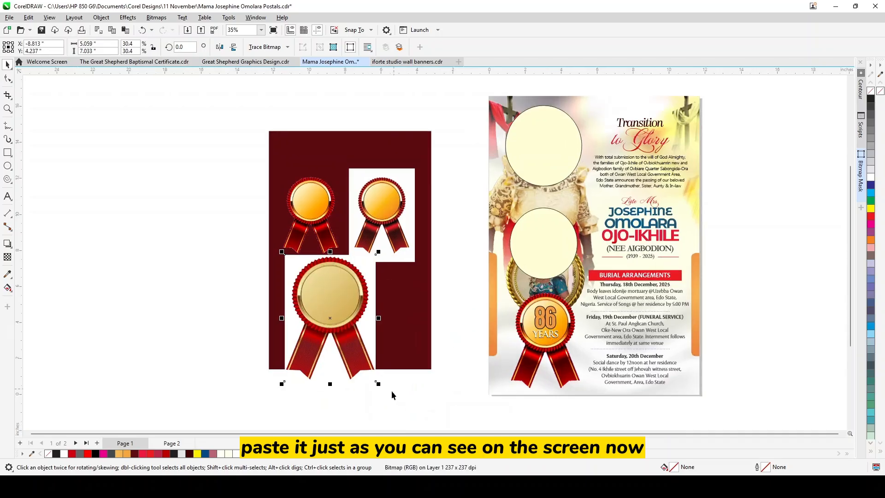
drag(377, 387, 349, 366)
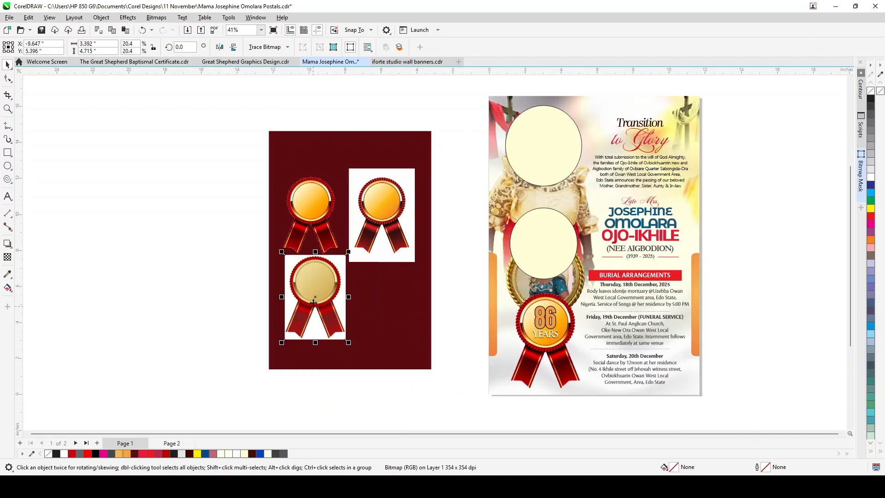
drag(313, 302, 309, 323)
shift+click(303, 215)
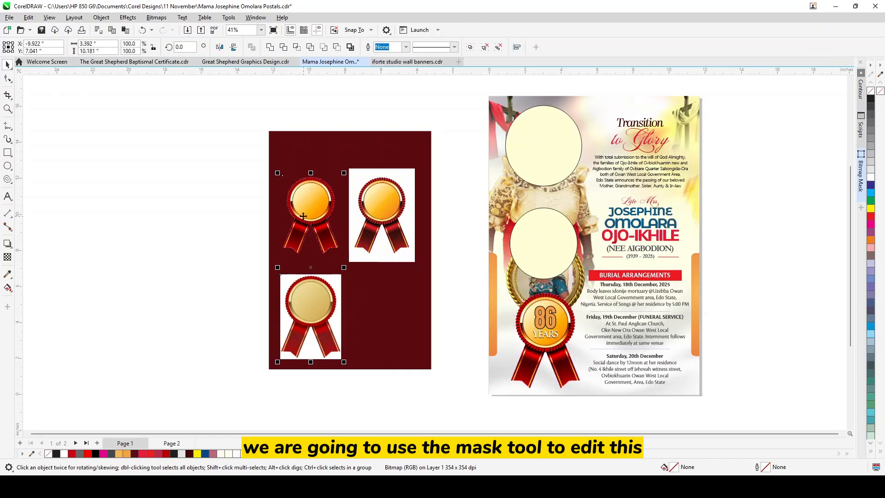
shift+click(303, 218)
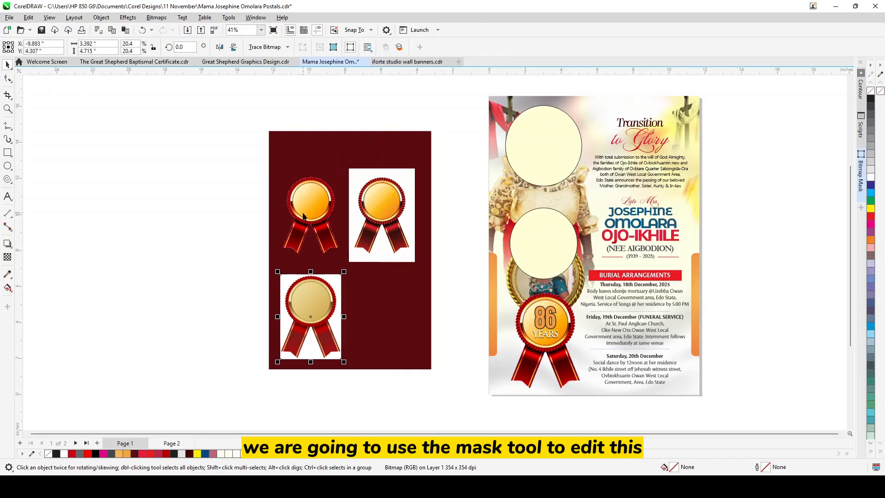
Open the Bitmap Mask controls for the pasted badge image.
scroll(332, 319, up, 1)
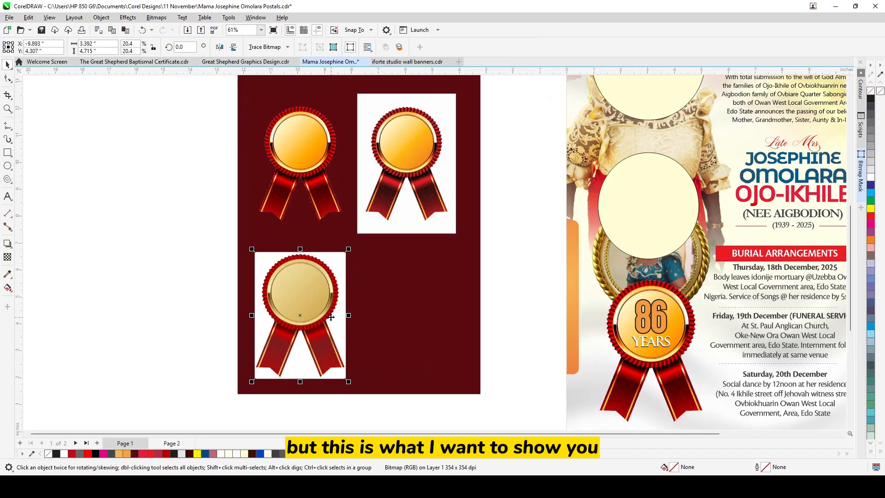
scroll(330, 317, up, 1)
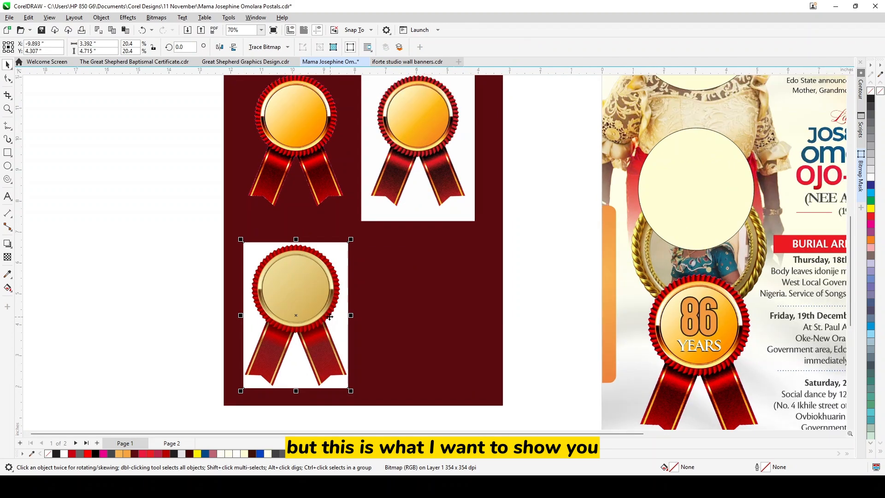
click(148, 19)
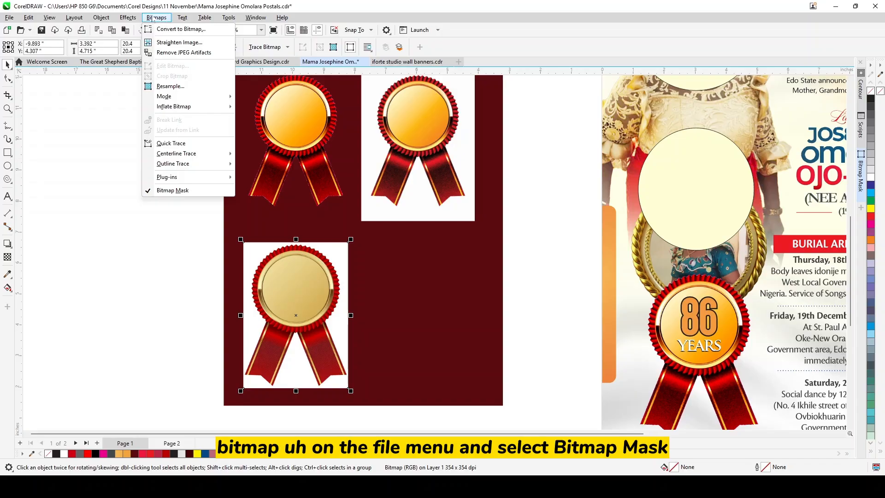
click(189, 191)
click(156, 18)
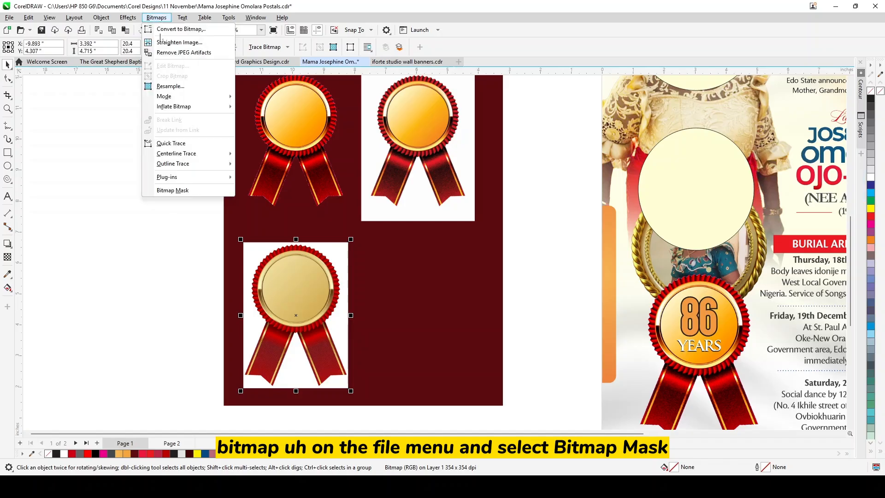
click(191, 189)
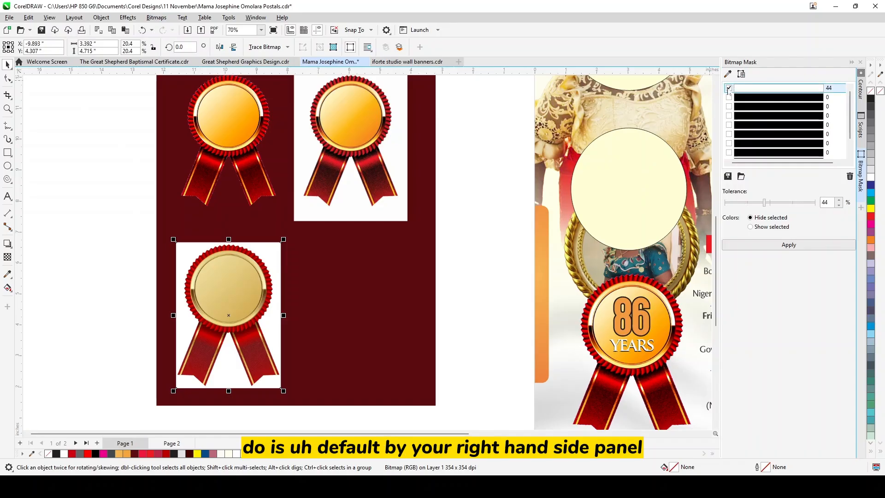
Sample the badge image's white background as the first mask colour and enable that colour, keeping the option to hide selected colours.
click(729, 88)
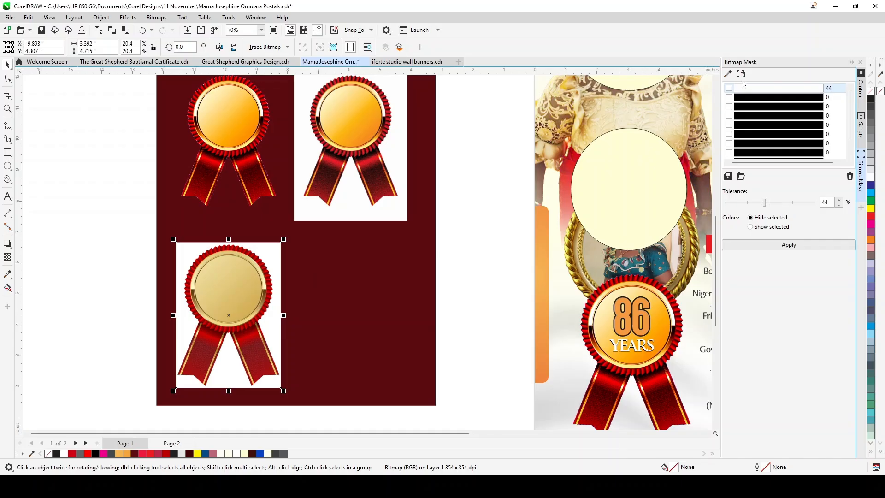
click(731, 71)
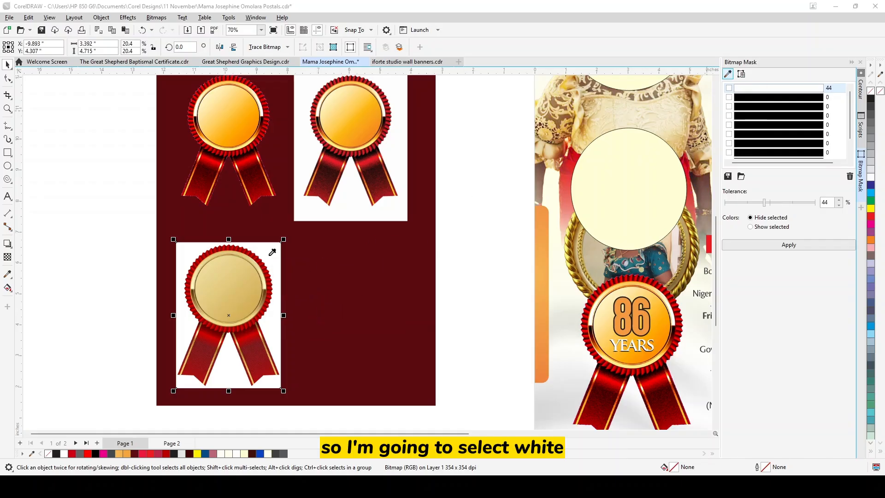
click(268, 253)
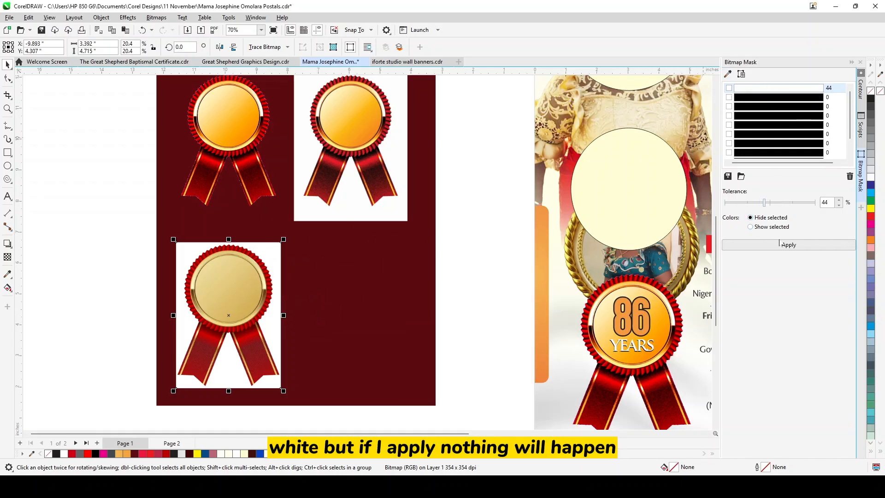
click(780, 244)
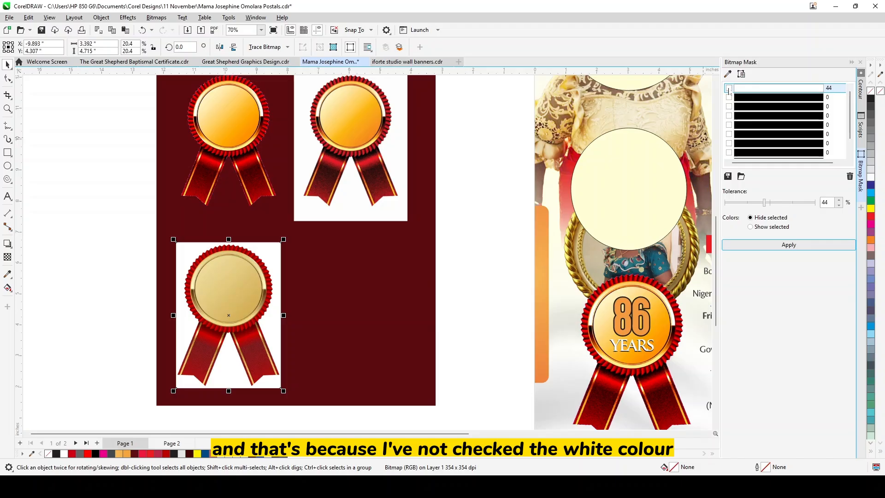
click(729, 89)
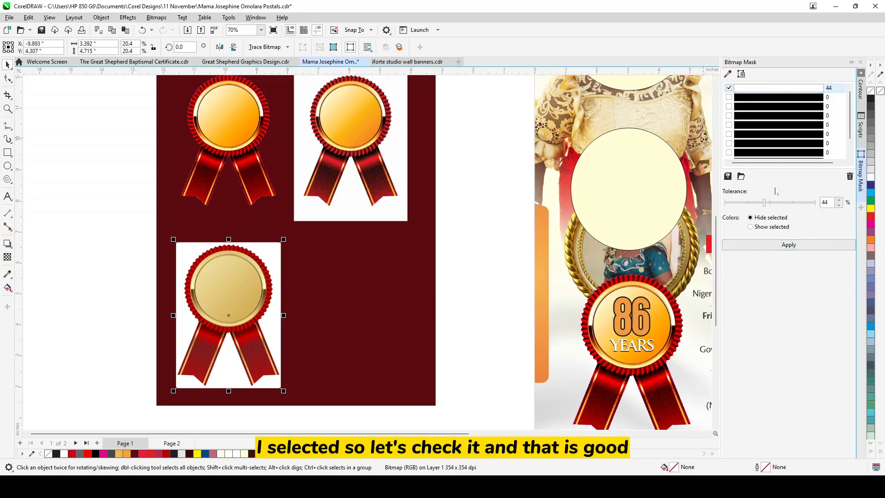
Apply the white mask with a tolerance of 7% and check the badge and ribbon edges for leftover white.
drag(764, 203, 730, 205)
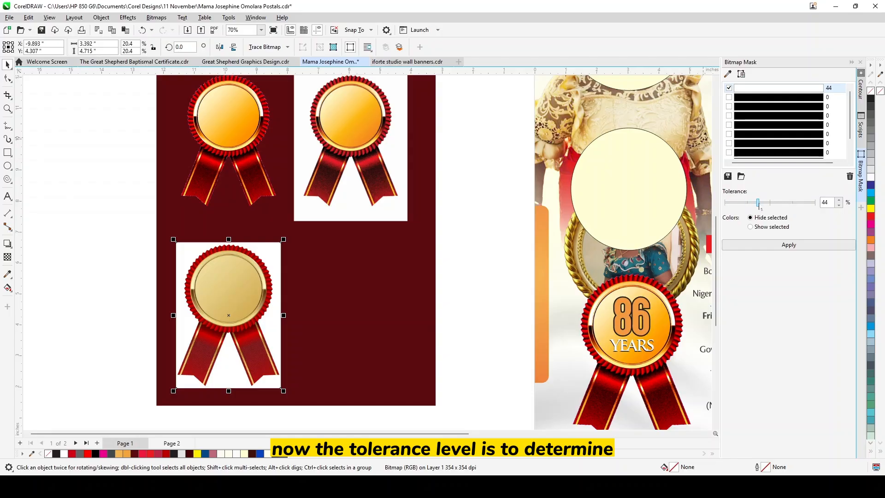
drag(786, 208, 801, 208)
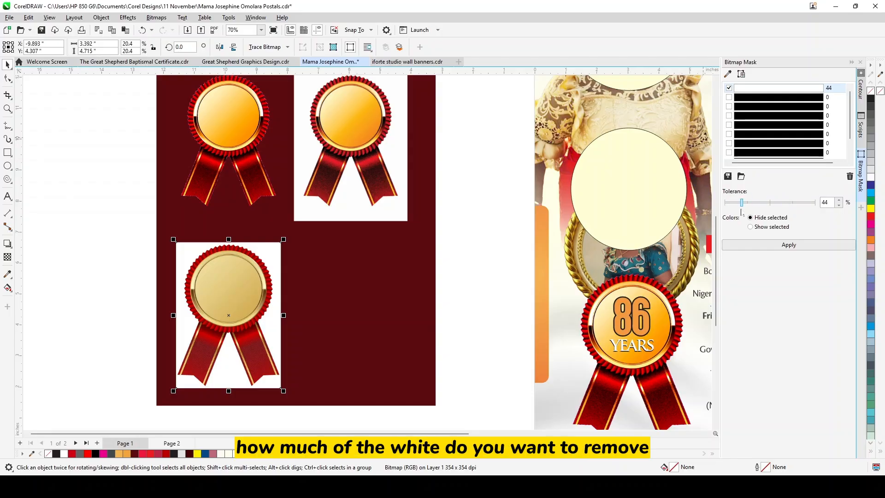
drag(742, 212, 729, 212)
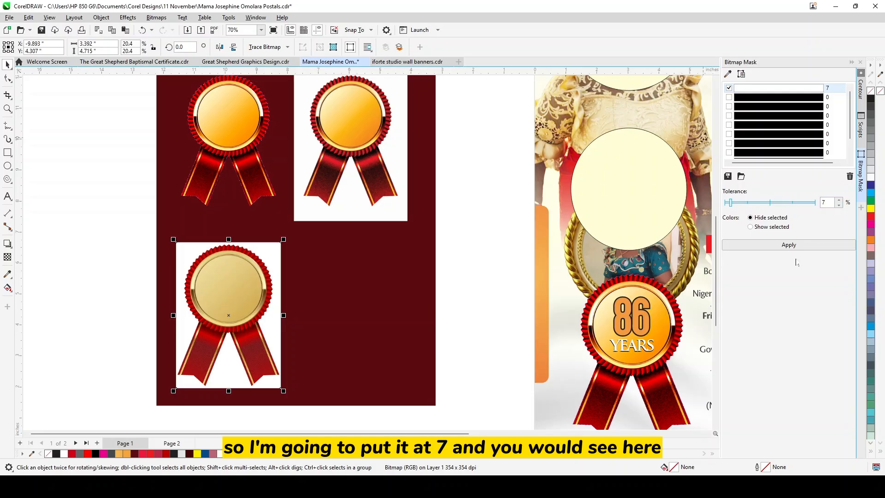
click(792, 246)
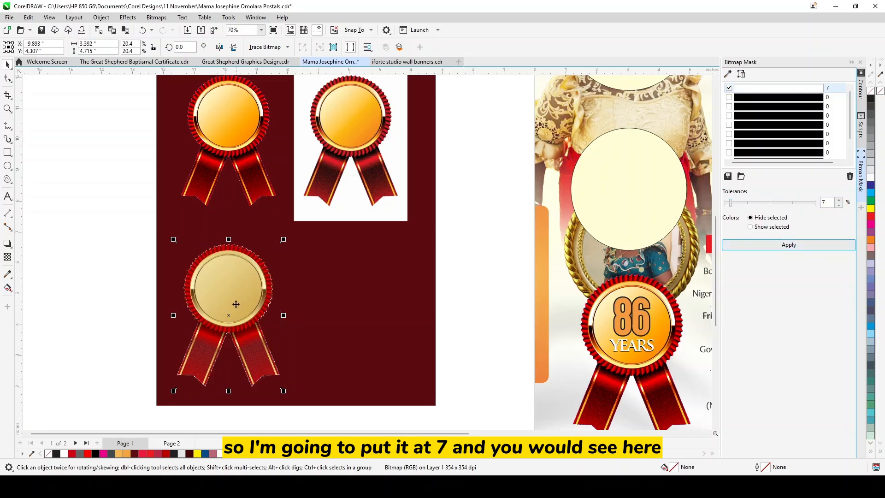
scroll(246, 284, up, 4)
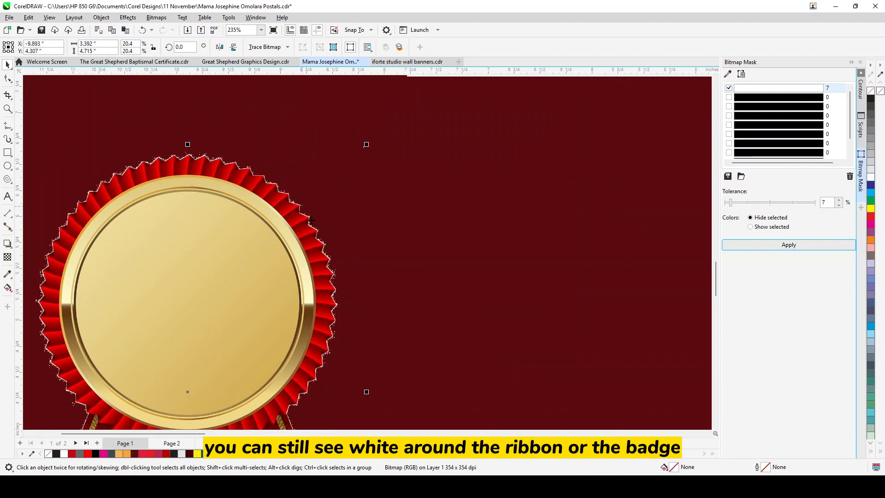
scroll(312, 220, down, 5)
scroll(322, 369, up, 3)
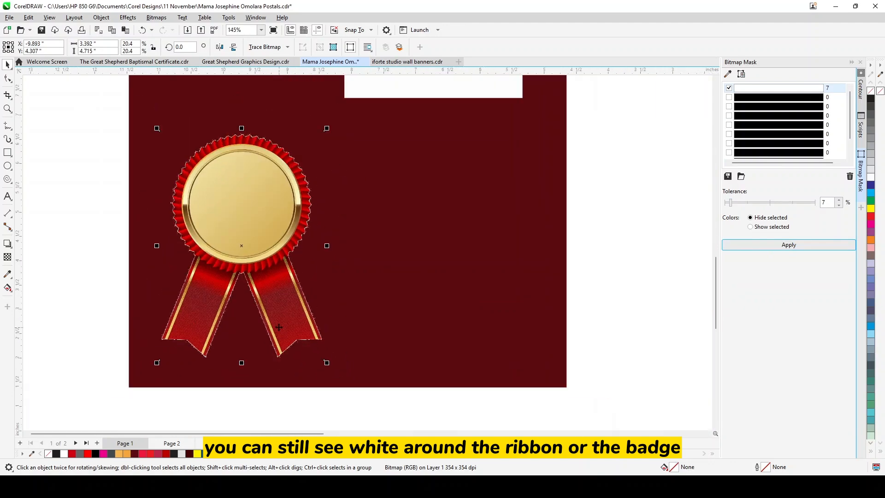
scroll(279, 327, down, 1)
Raise the mask tolerance to 64%, apply it, and inspect the badge's outer edge and gold rim.
drag(728, 203, 782, 203)
click(775, 244)
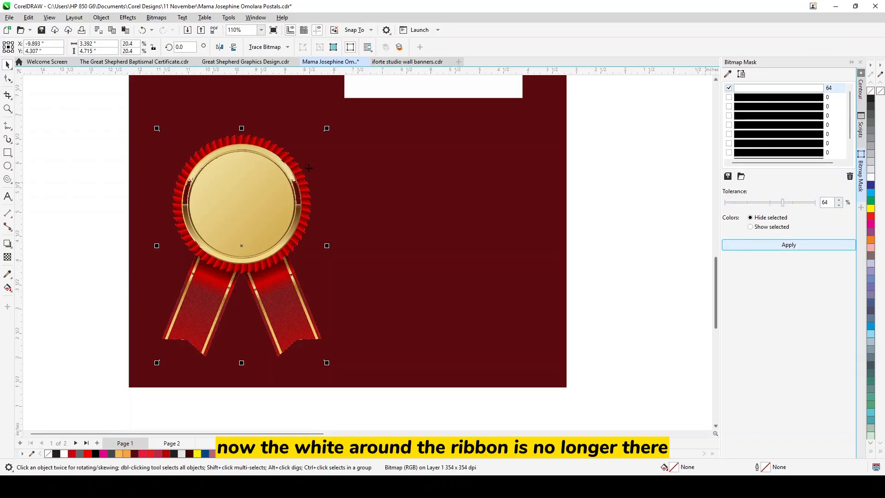
scroll(305, 166, up, 3)
scroll(305, 166, down, 3)
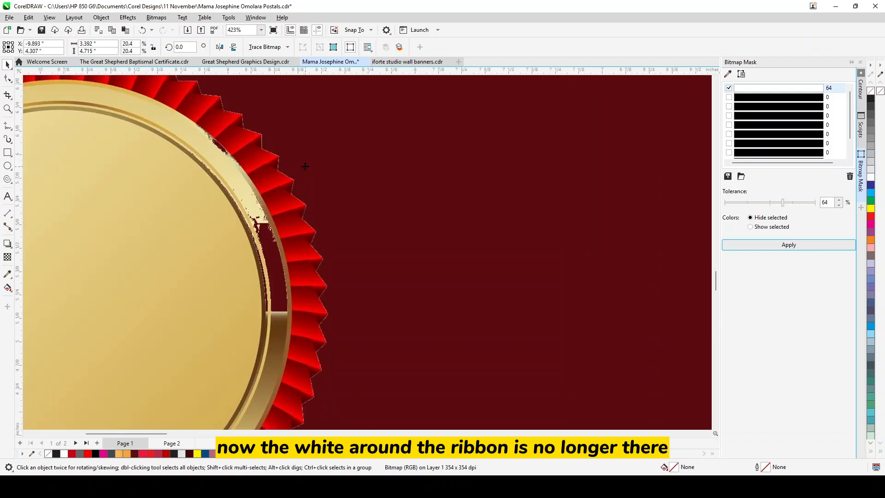
scroll(307, 170, down, 3)
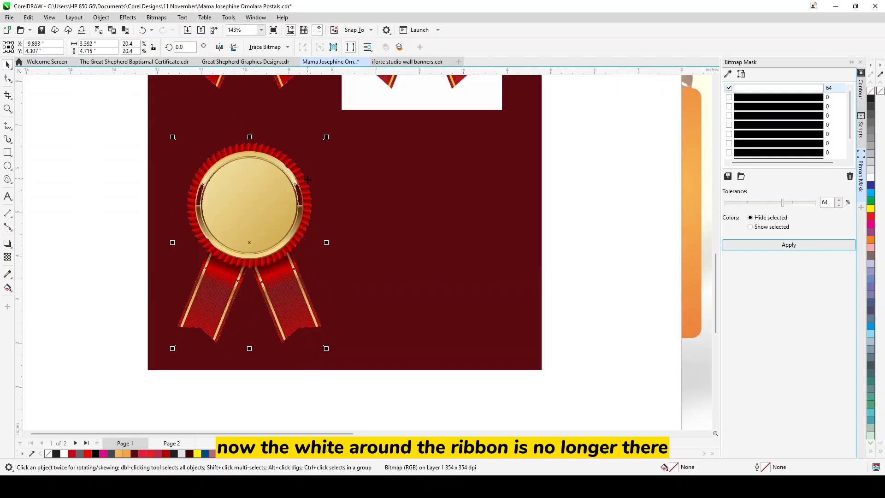
Examine the masked badge's ribbon tails, gold stripes and gold rim for areas removed along with the white background.
scroll(235, 319, up, 4)
scroll(235, 319, up, 3)
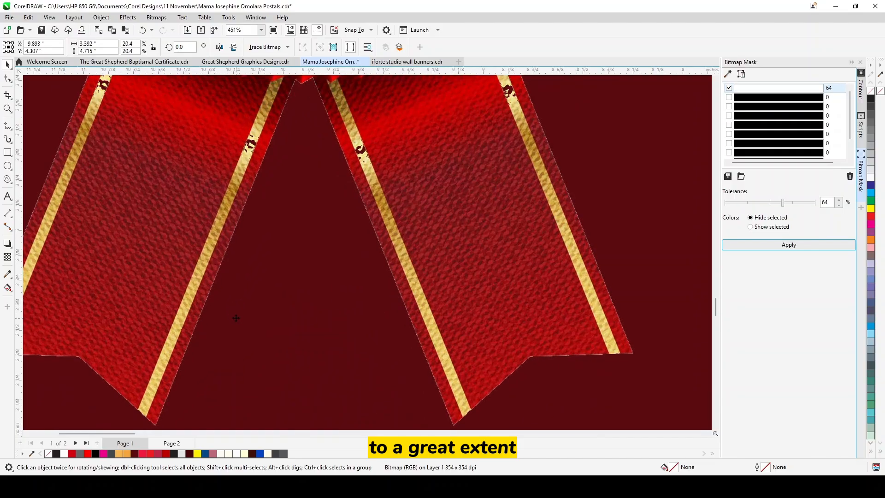
scroll(235, 319, down, 2)
scroll(235, 318, up, 3)
scroll(236, 318, down, 1)
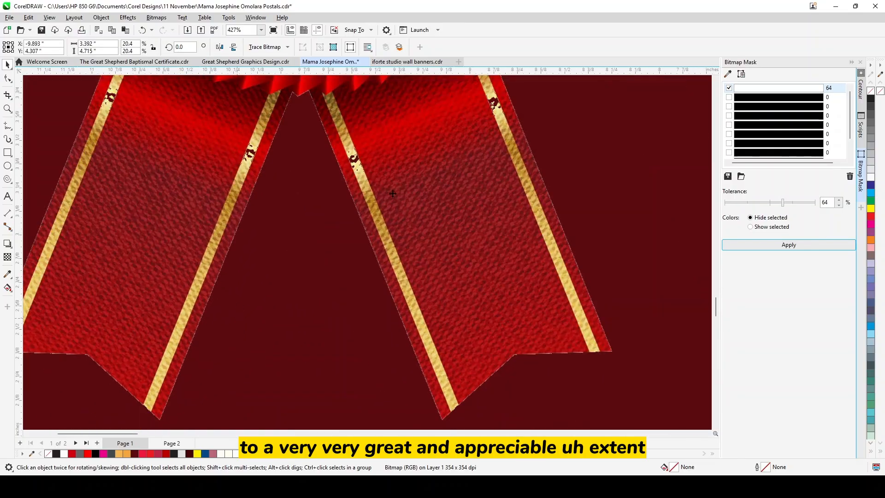
scroll(393, 223, down, 4)
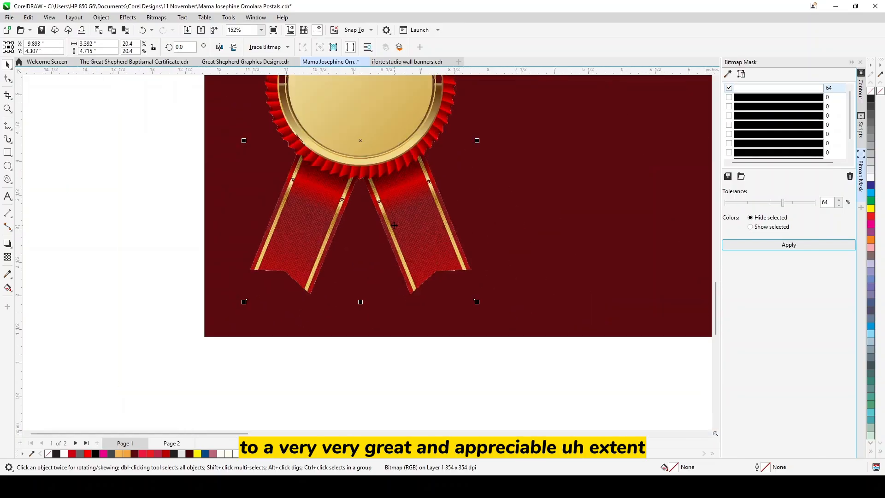
scroll(432, 123, down, 1)
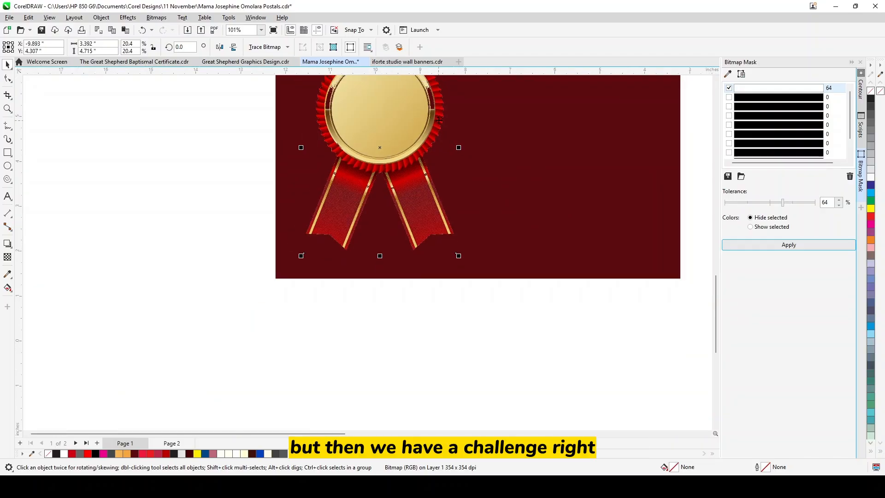
scroll(439, 120, up, 3)
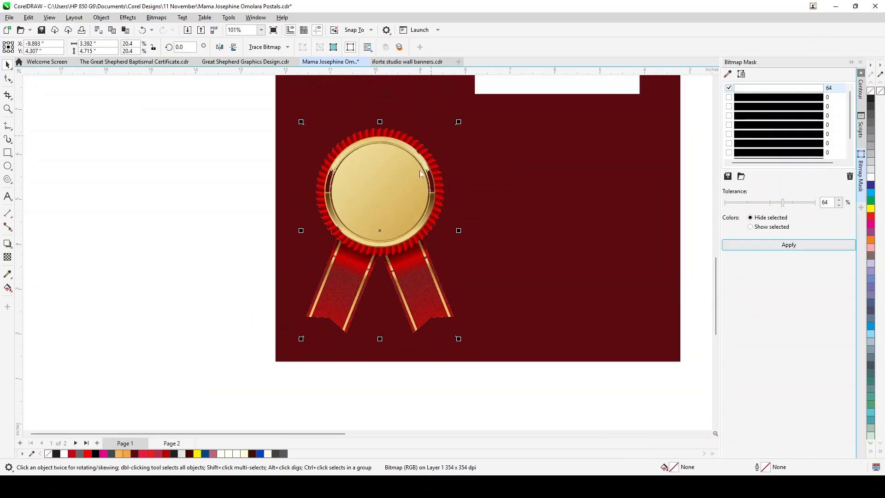
click(413, 198)
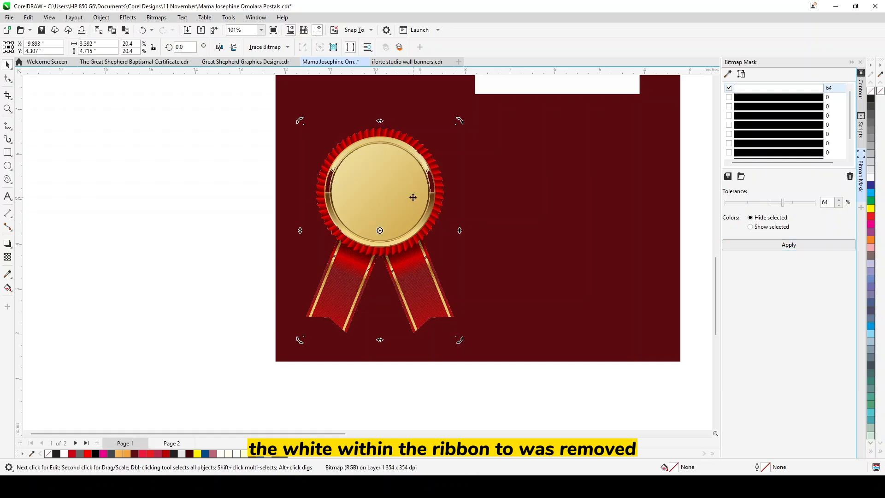
scroll(413, 197, up, 2)
scroll(413, 198, up, 2)
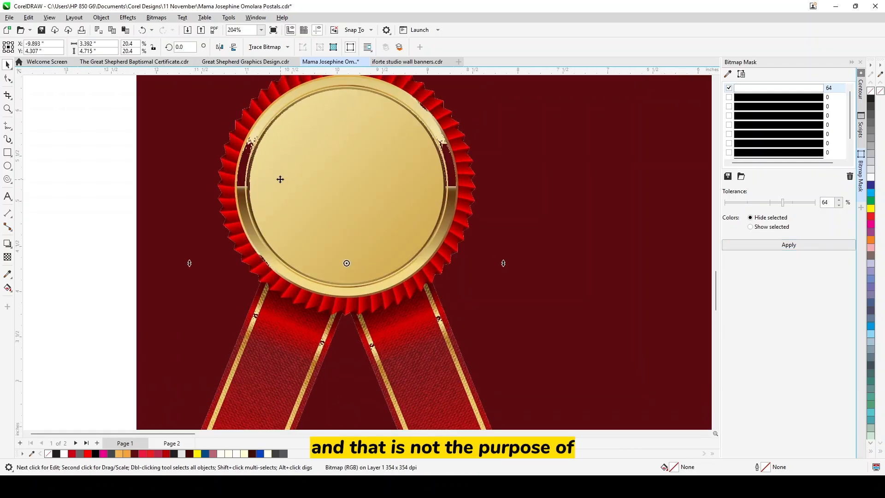
scroll(280, 179, down, 4)
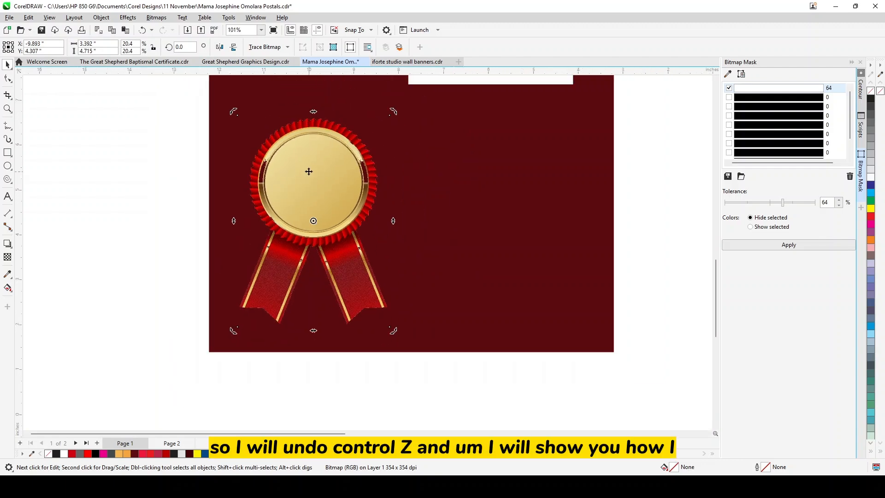
Undo both applied bitmap masks to restore the badge image's white background.
key(ctrl+z)
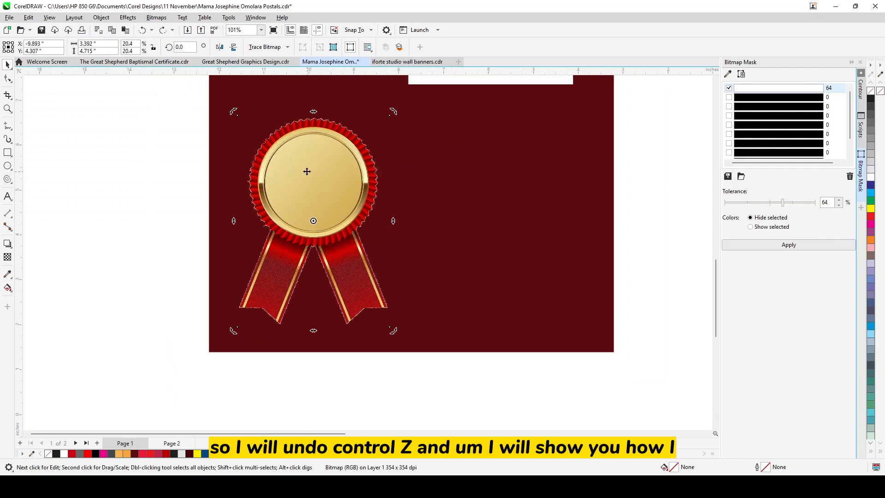
key(ctrl+z)
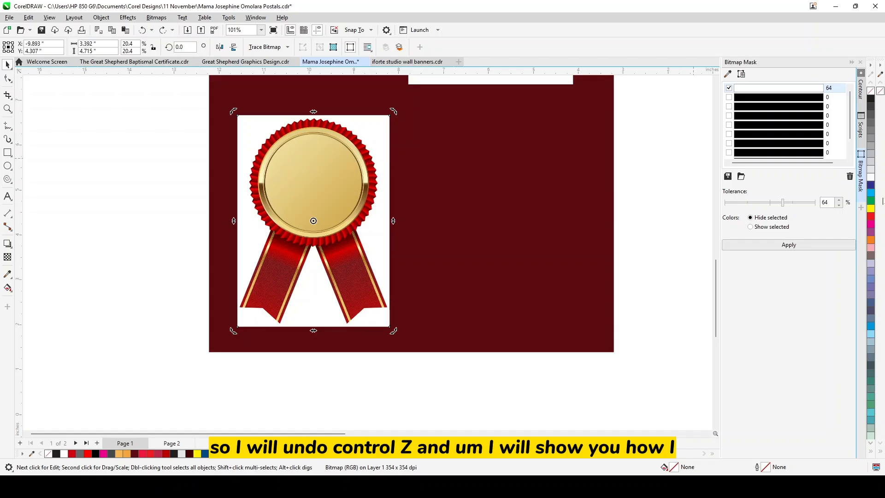
click(337, 196)
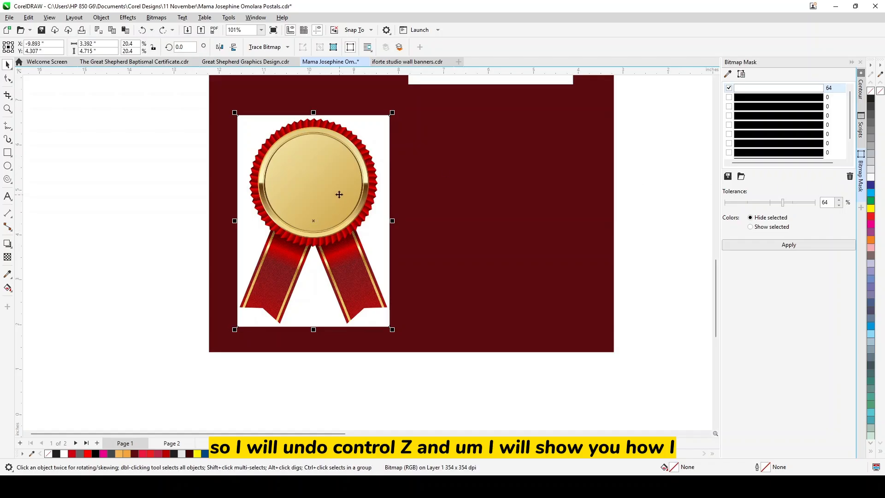
key(ctrl+shift+z)
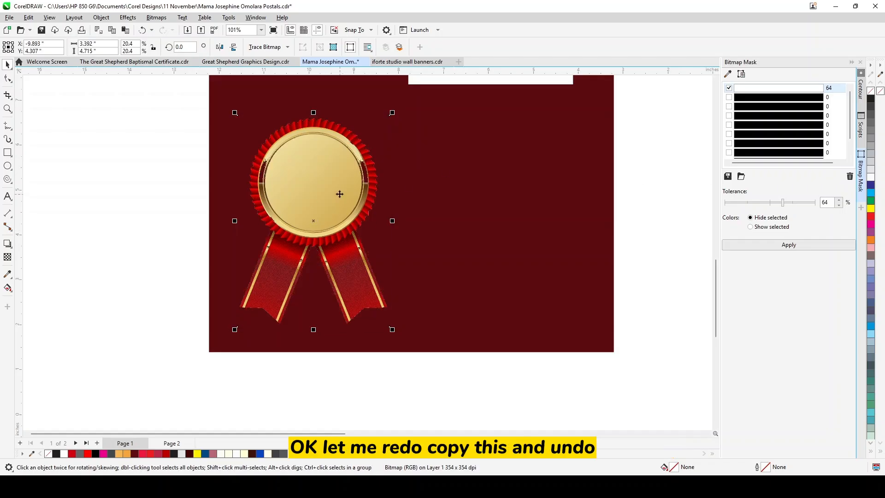
key(ctrl+z)
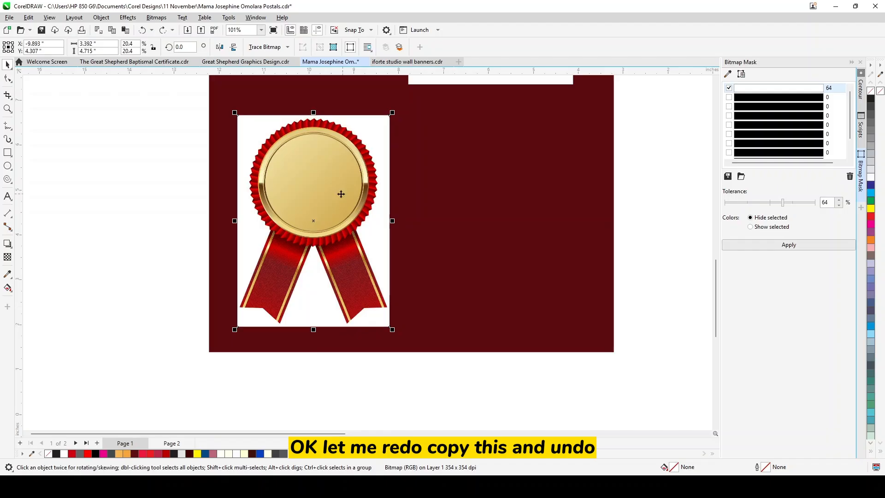
Place an unmasked copy of the badge to its right and reapply the white mask to the original at 64% tolerance.
drag(341, 194, 536, 193)
key(ctrl+v)
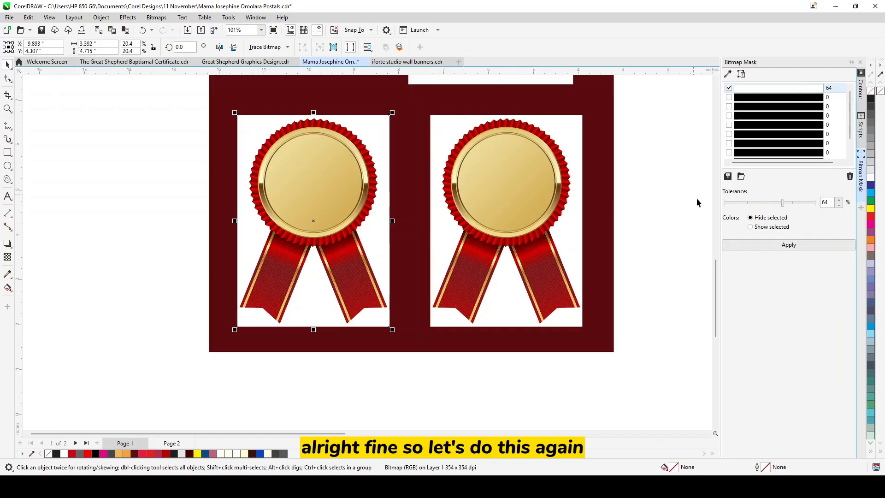
click(812, 250)
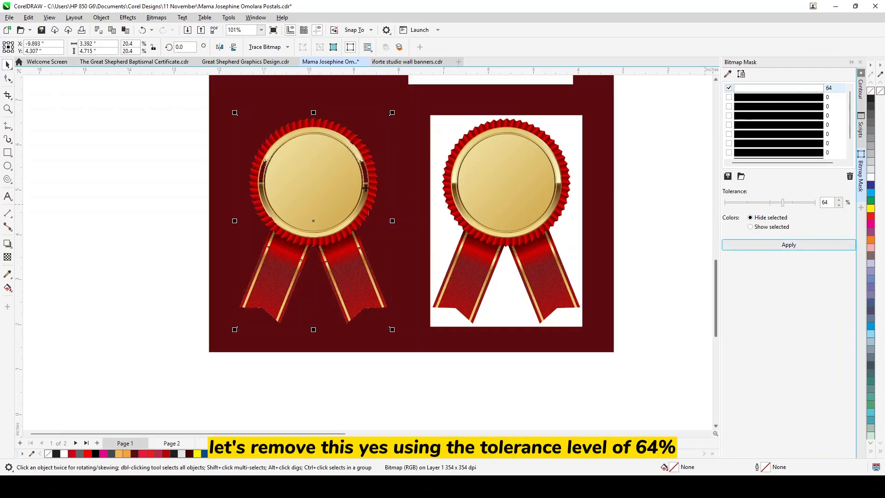
scroll(317, 161, up, 3)
scroll(263, 197, up, 1)
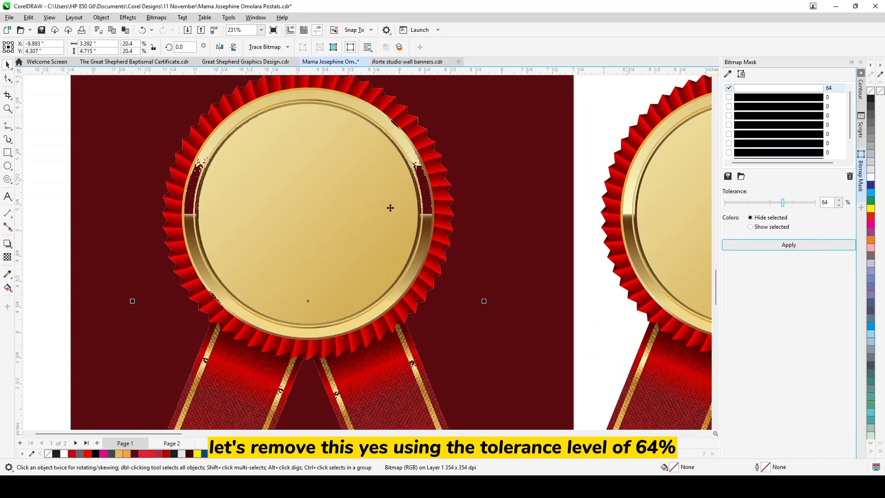
scroll(389, 206, down, 4)
Select the unmasked badge copy and compare both lower badges with the finished orange badge above them.
click(573, 227)
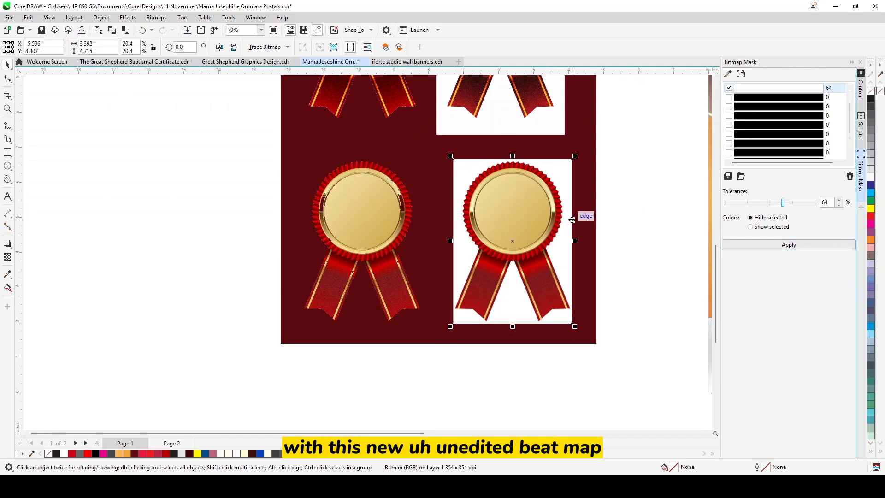
scroll(572, 220, up, 1)
scroll(571, 220, up, 1)
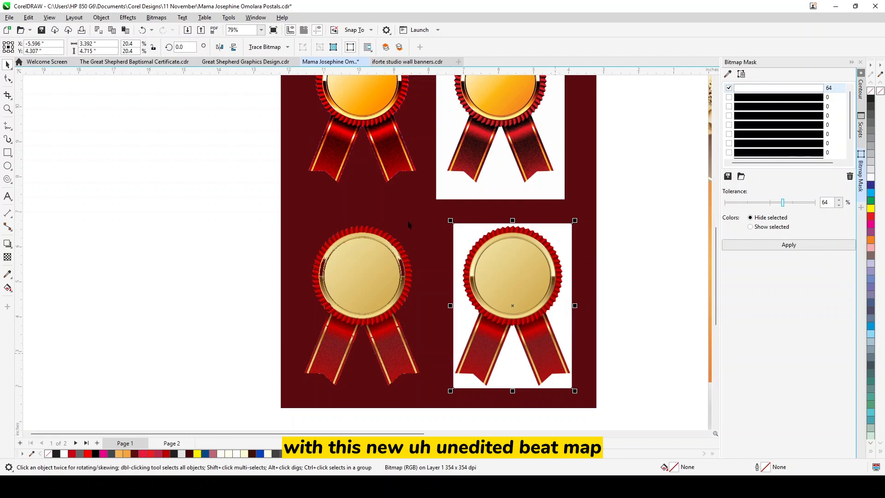
scroll(228, 196, down, 2)
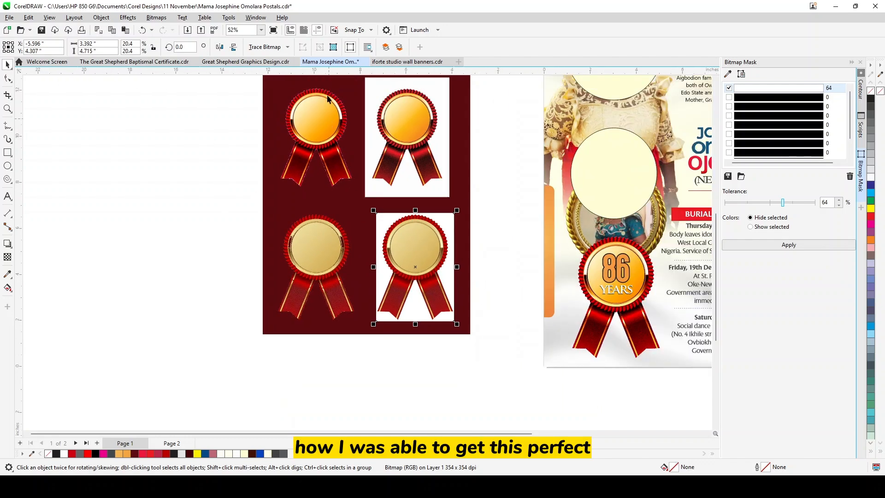
scroll(327, 98, up, 4)
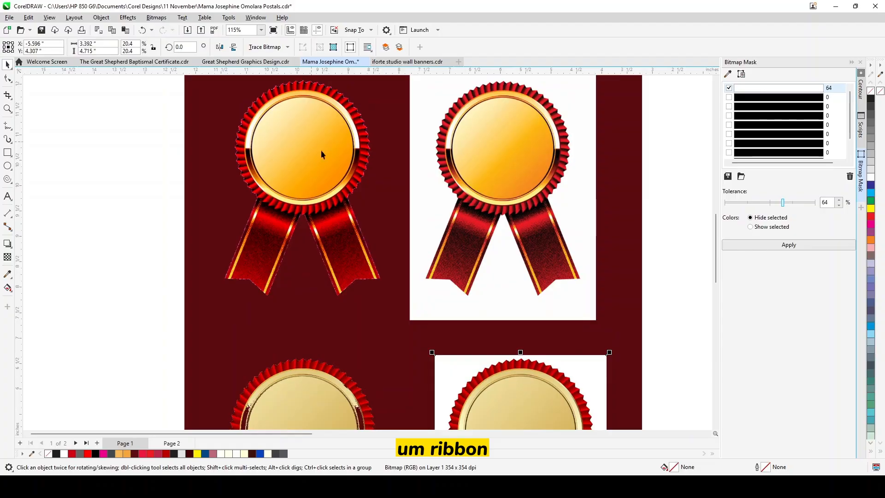
scroll(297, 142, down, 4)
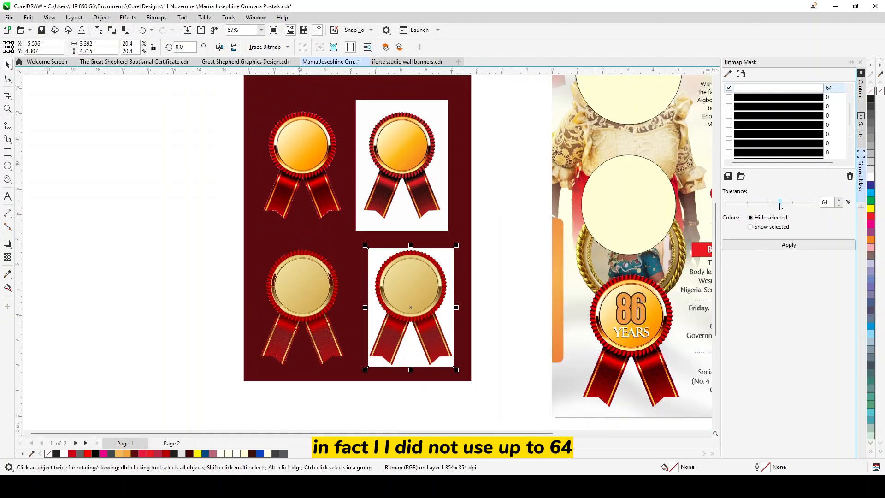
Set the white mask colour's tolerance to 50% with the unmasked badge copy selected.
drag(771, 204, 770, 204)
click(398, 301)
scroll(404, 332, up, 1)
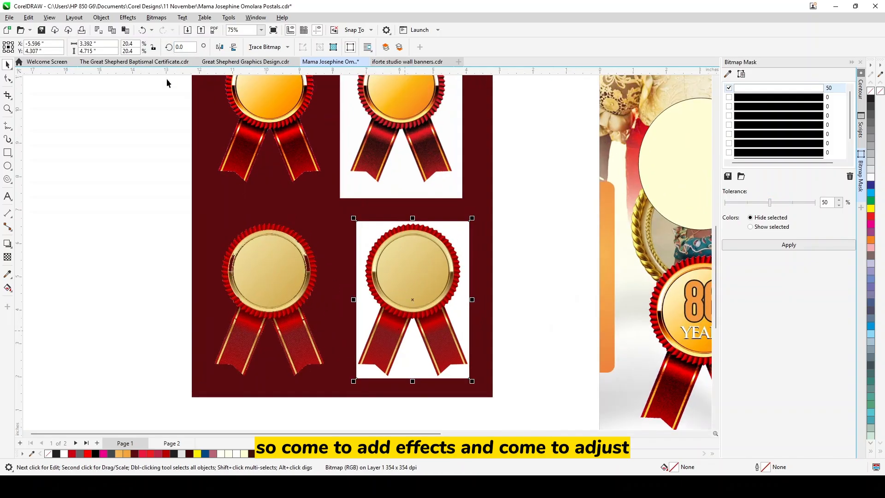
click(129, 19)
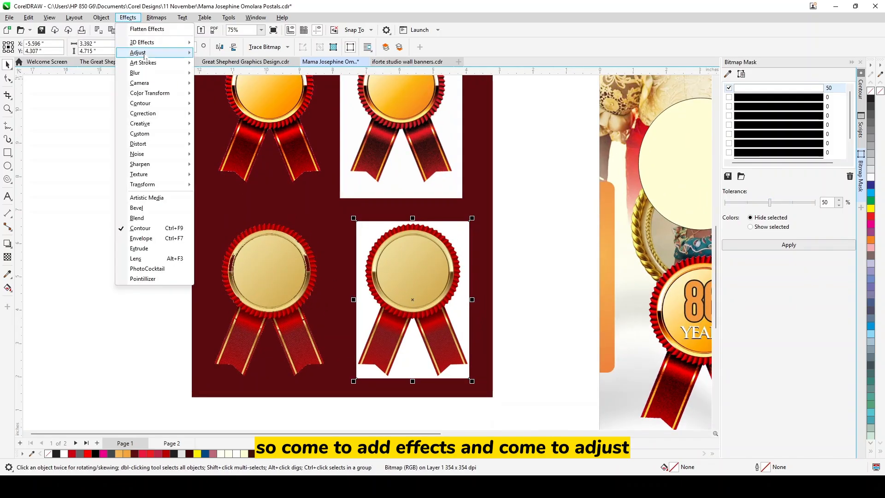
mouse_move(146, 55)
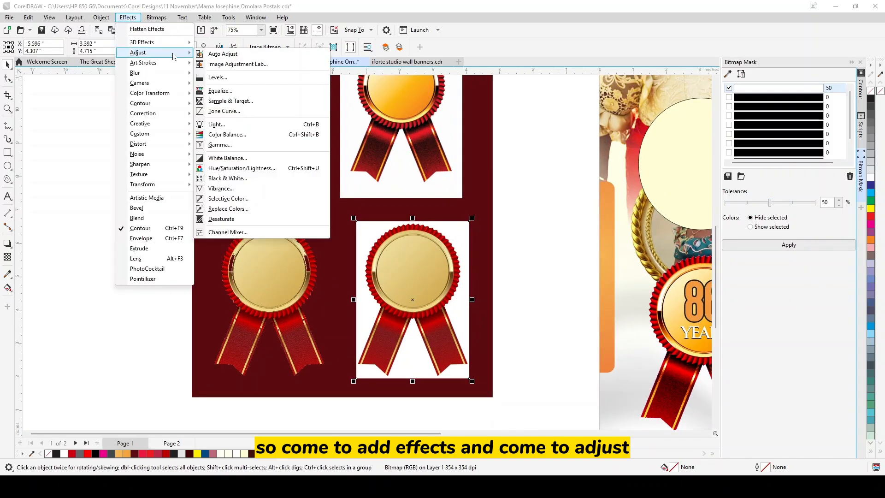
click(237, 111)
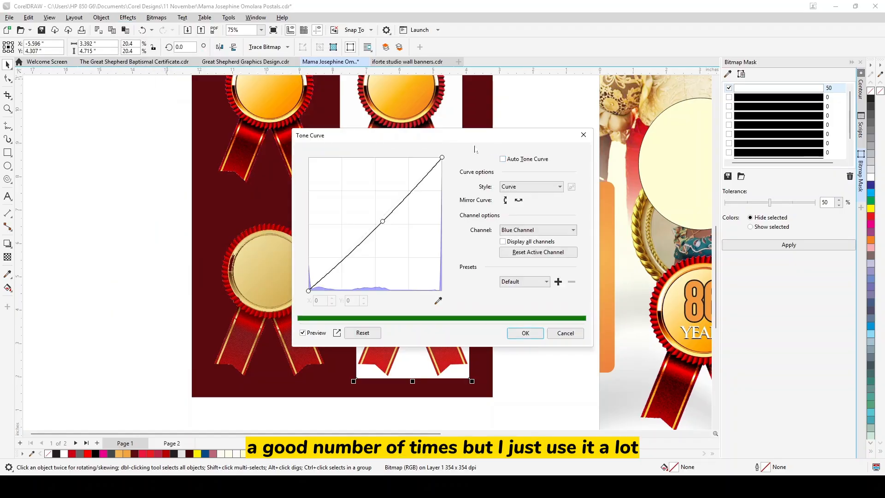
drag(443, 141, 683, 110)
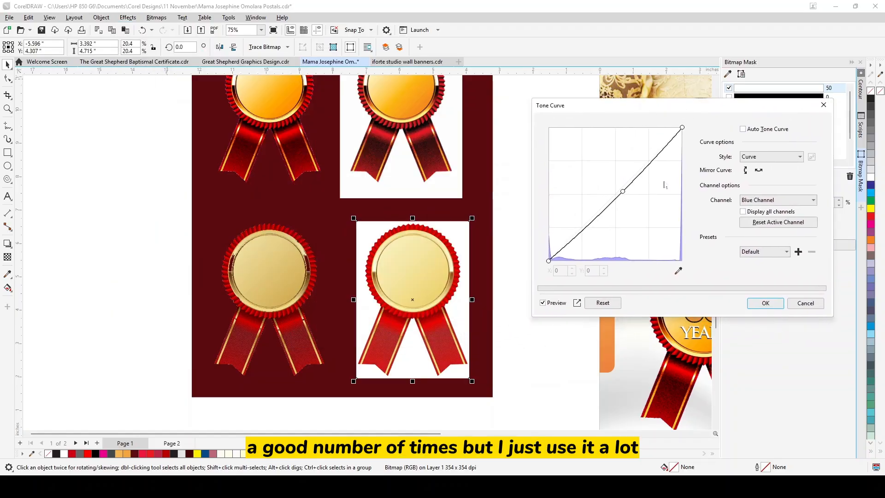
click(751, 221)
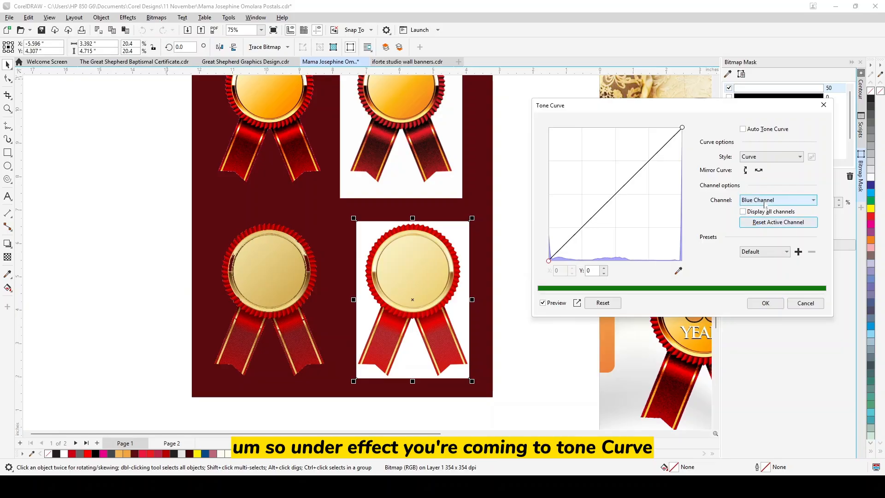
click(765, 201)
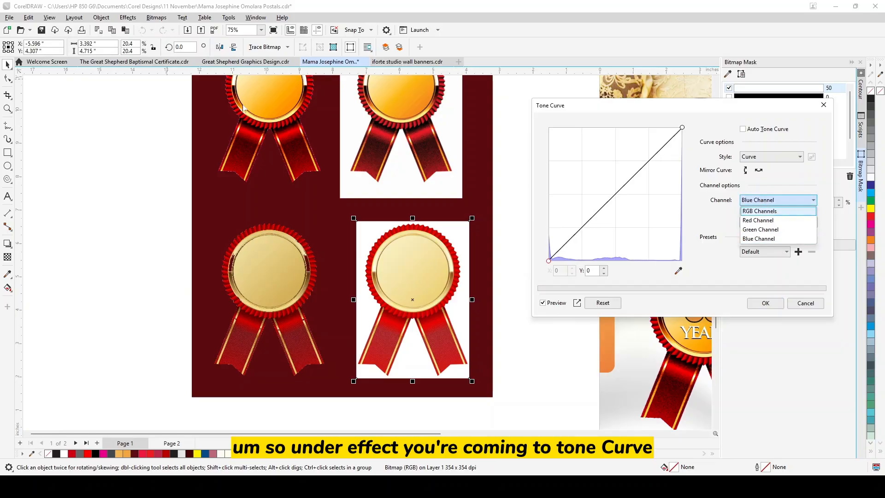
click(824, 106)
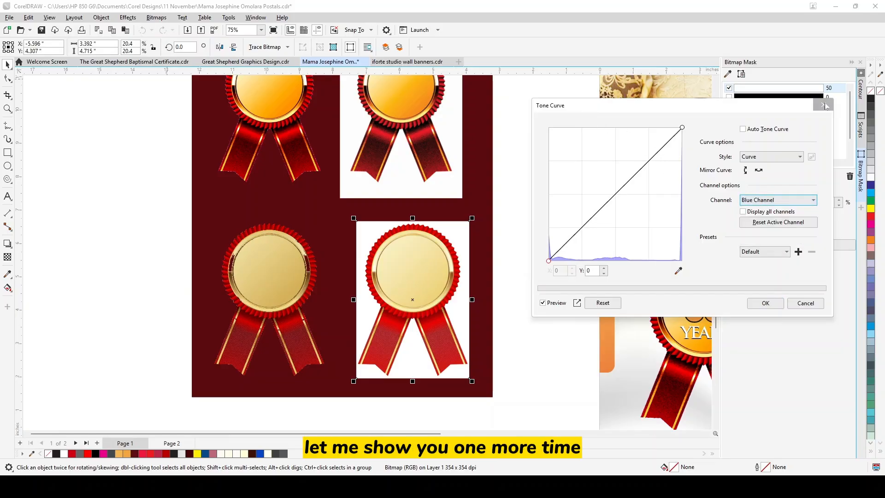
click(824, 105)
Open the Tone Curve adjustment for the unmasked badge copy and reset its blue and red channel curves.
click(128, 17)
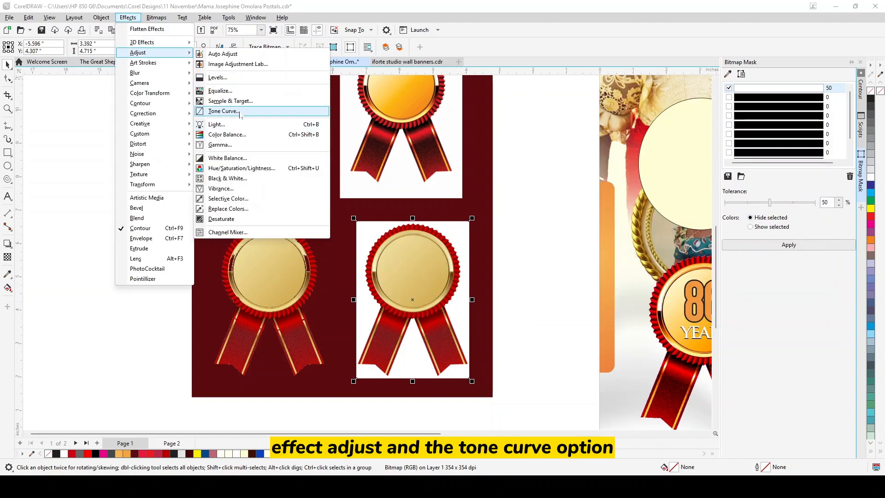
click(240, 112)
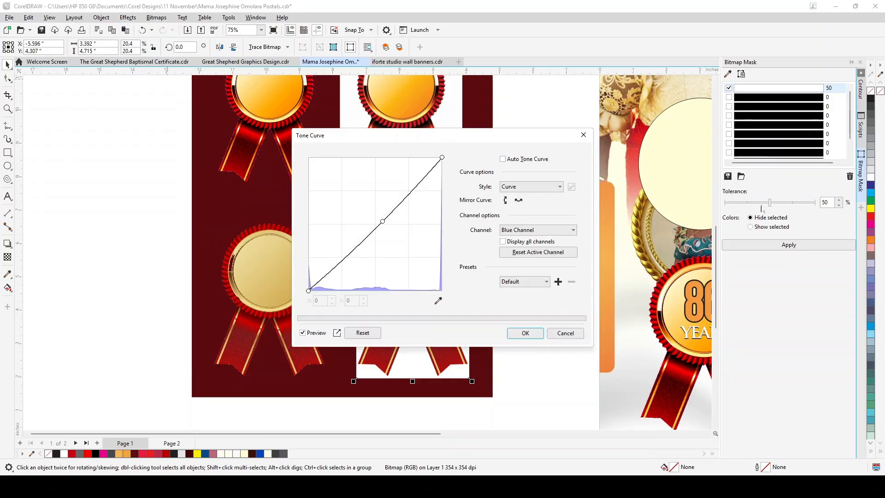
drag(518, 141, 759, 128)
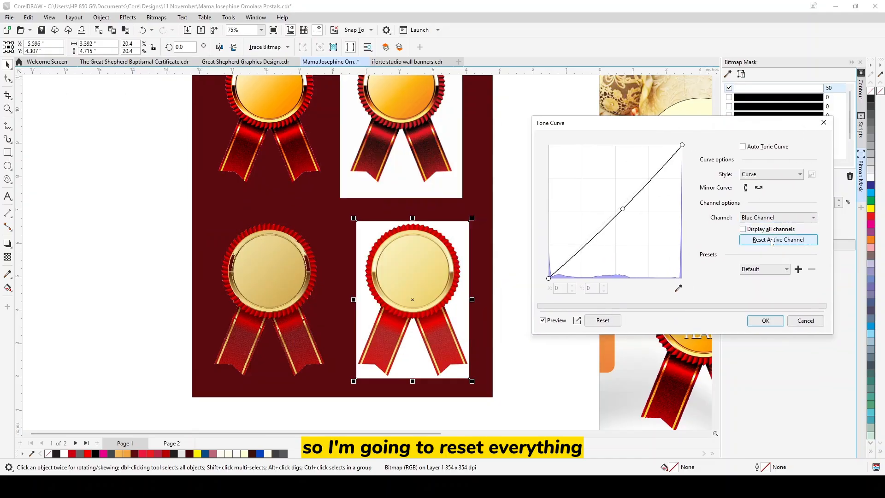
click(773, 239)
click(774, 217)
click(763, 247)
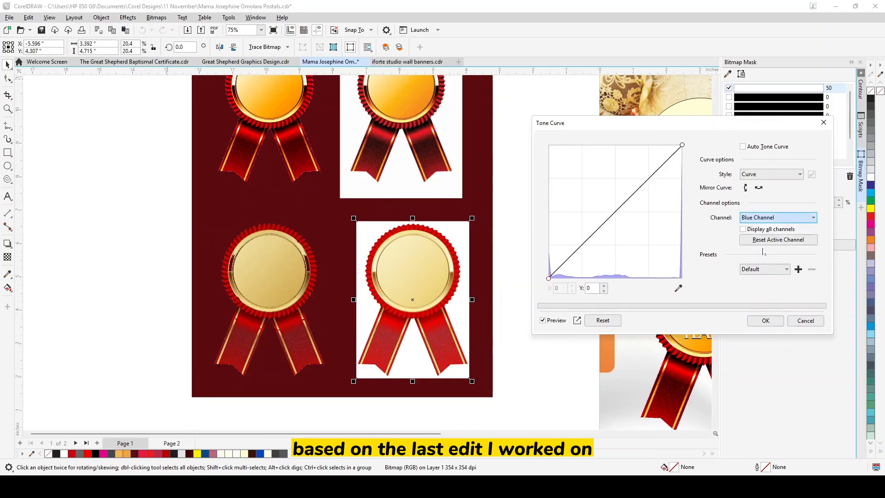
click(774, 218)
click(761, 238)
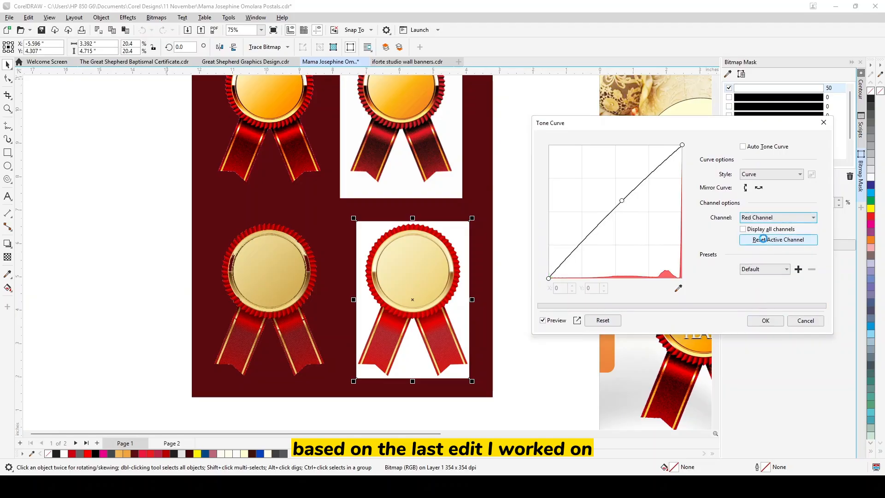
click(778, 240)
Bend the curve for RGB Channels down to about X 164, Y 92 to darken the badge.
click(776, 217)
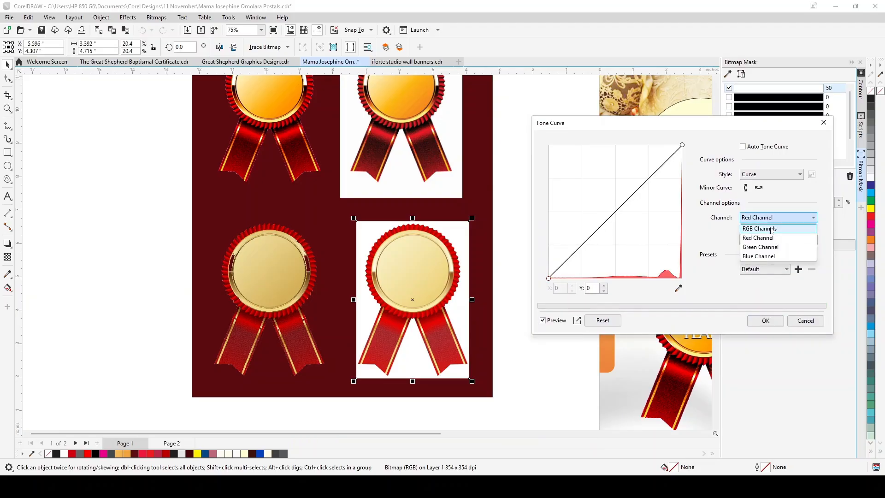
click(769, 225)
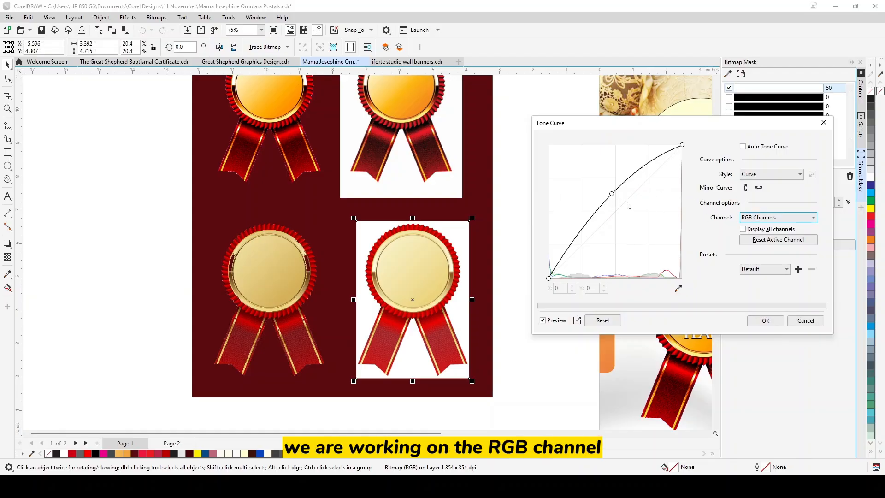
drag(611, 193, 639, 235)
drag(637, 232, 634, 230)
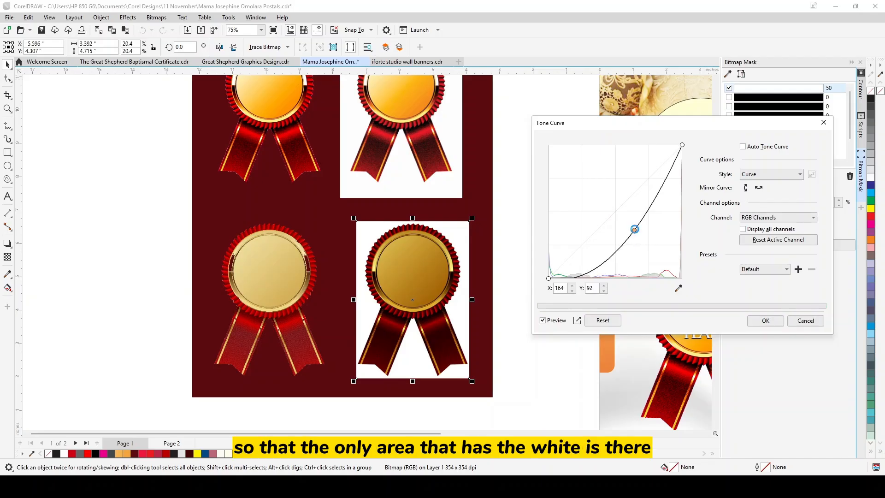
Examine the darkened badge preview up close for remaining white areas and compare it with the other badges.
scroll(462, 342, up, 2)
scroll(362, 233, up, 3)
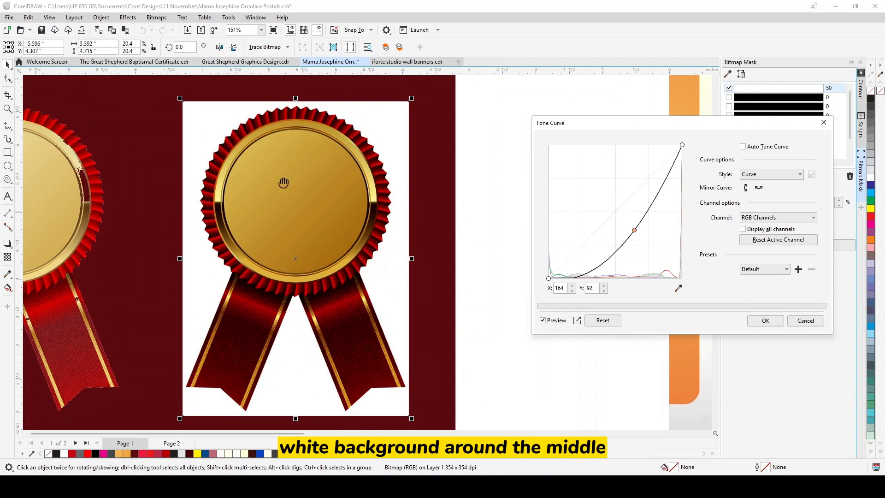
scroll(349, 186, down, 3)
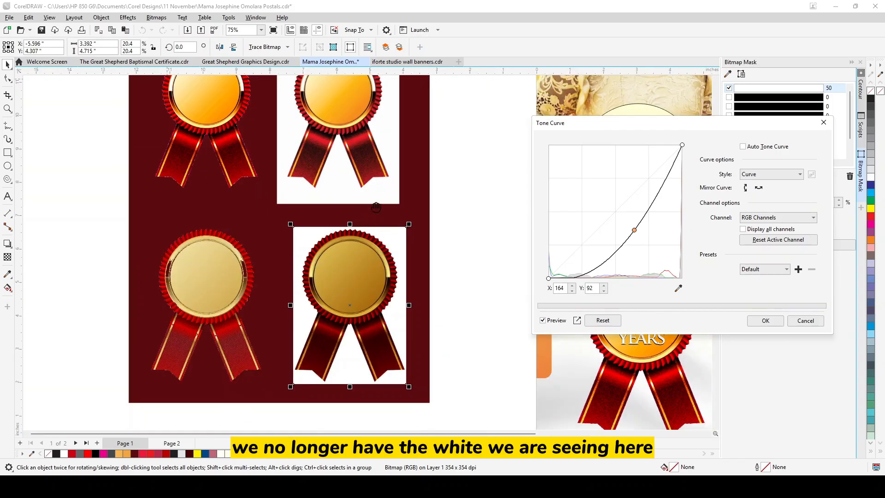
scroll(371, 131, up, 5)
scroll(387, 269, down, 7)
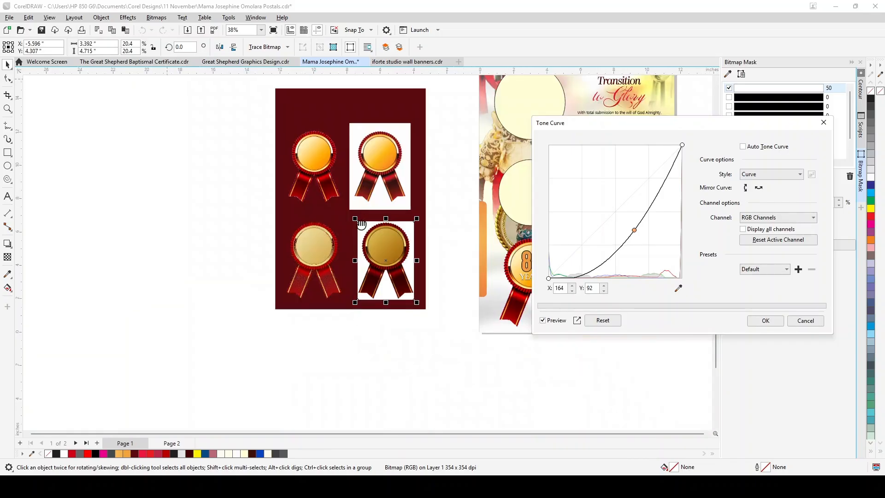
scroll(359, 215, up, 2)
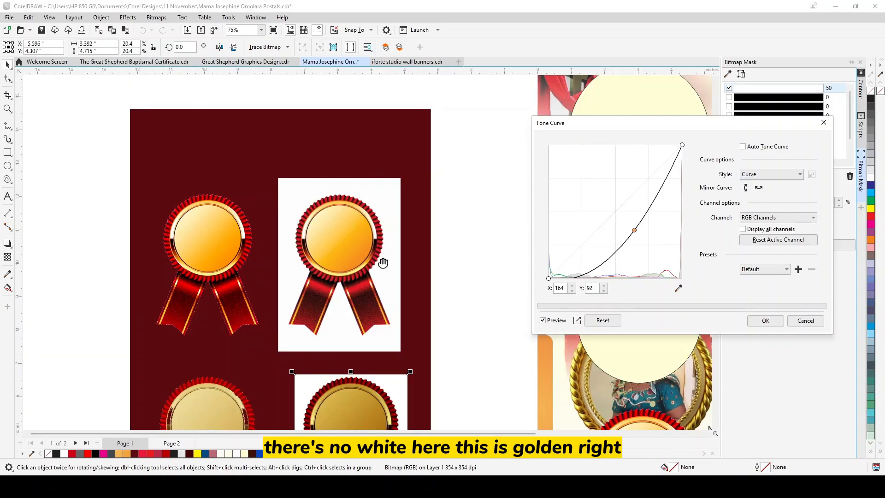
scroll(369, 235, down, 1)
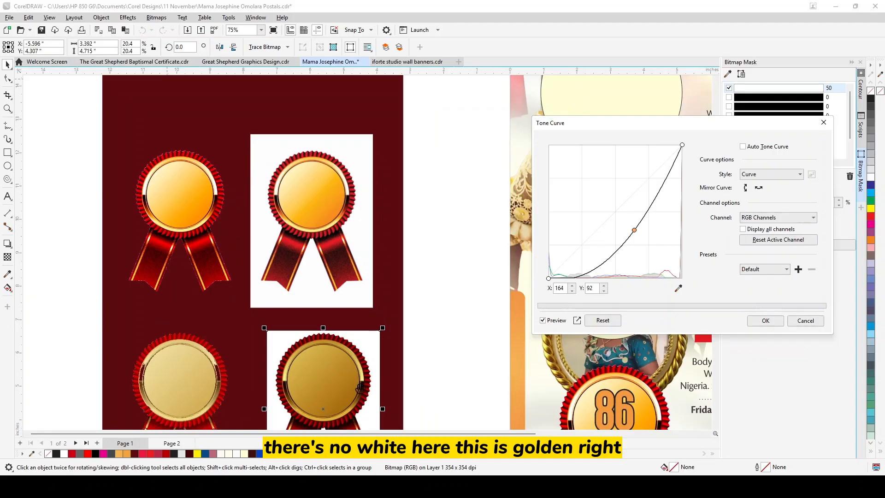
scroll(360, 386, down, 1)
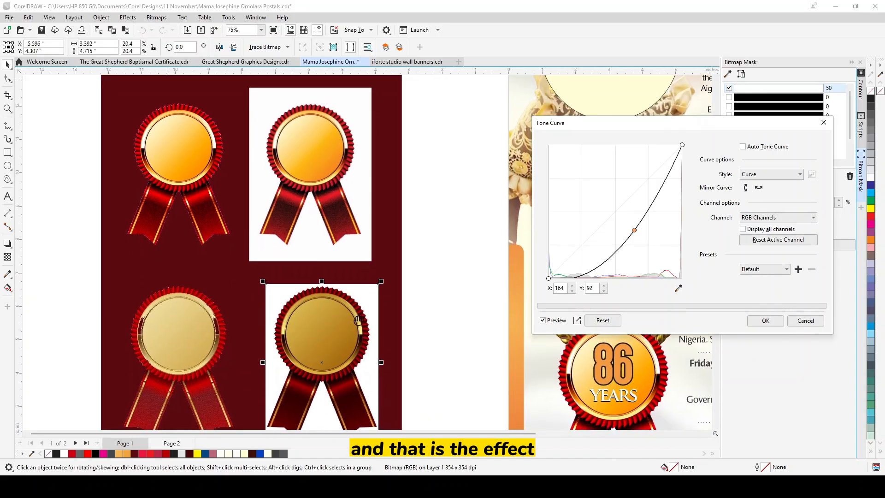
drag(358, 322, 340, 309)
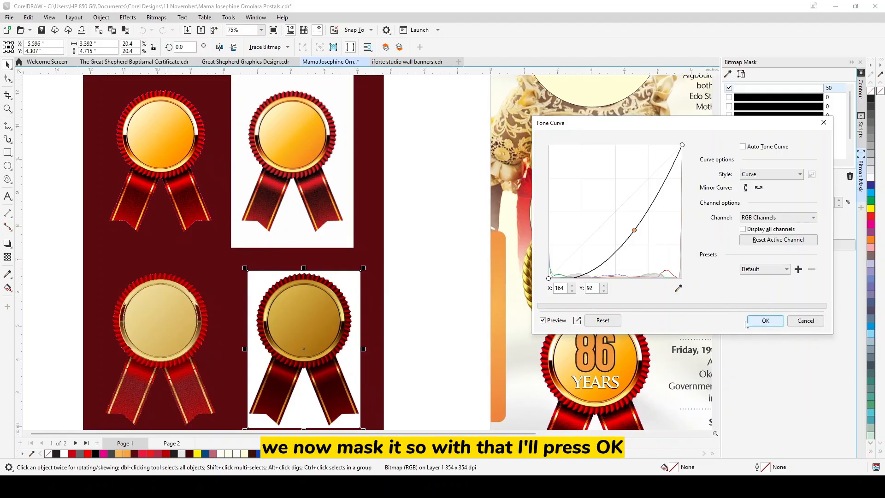
Lower the RGB curve point to X 164, Y 88, confirm the Tone Curve, and apply the white bitmap mask at 50% tolerance.
drag(635, 233, 635, 233)
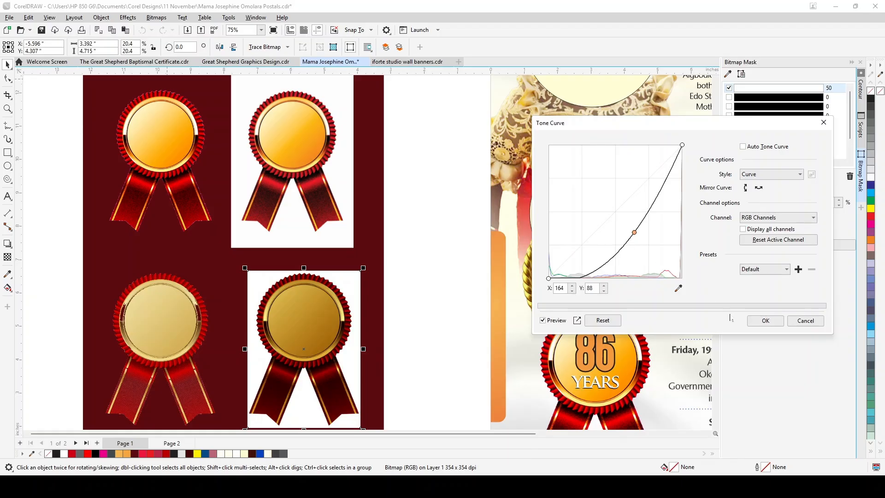
click(770, 323)
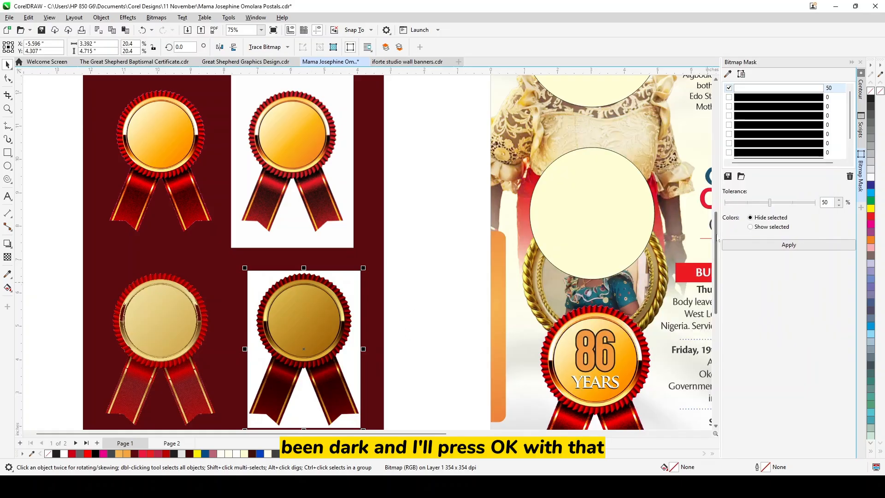
scroll(716, 258, down, 2)
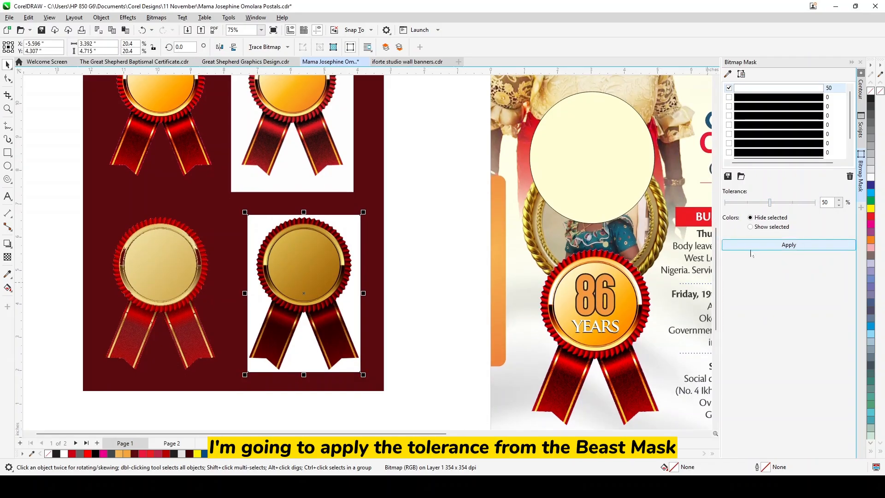
click(774, 242)
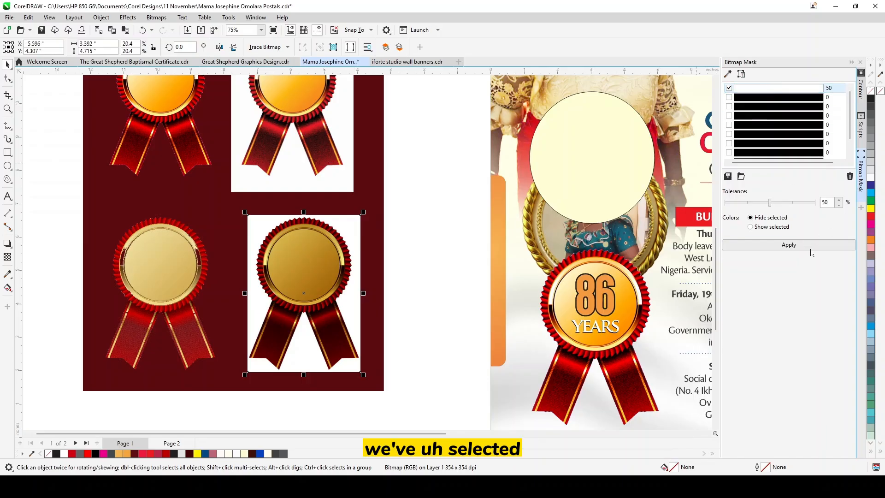
click(811, 244)
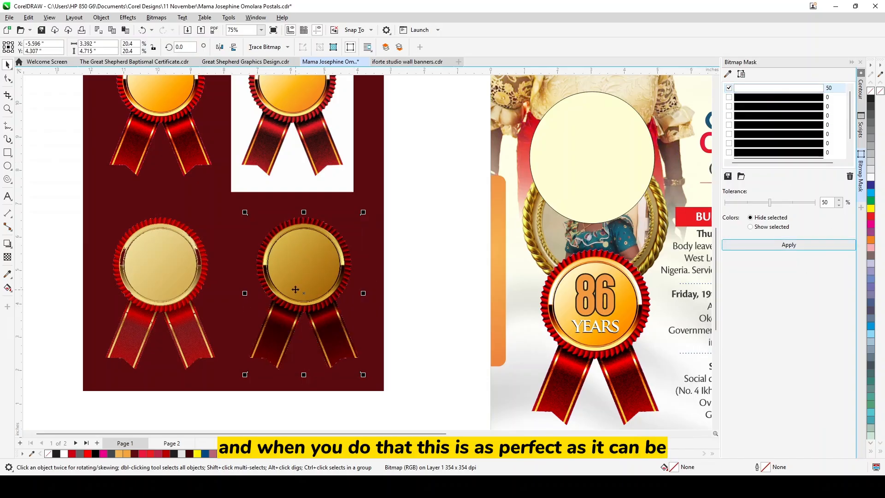
Set the white mask colour's tolerance to 65% and inspect the darkened badge's edges up close.
scroll(296, 290, up, 3)
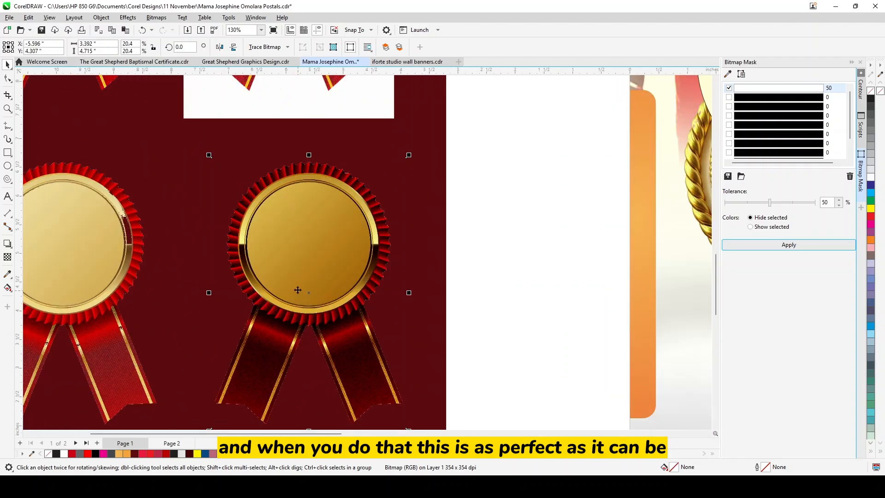
click(784, 205)
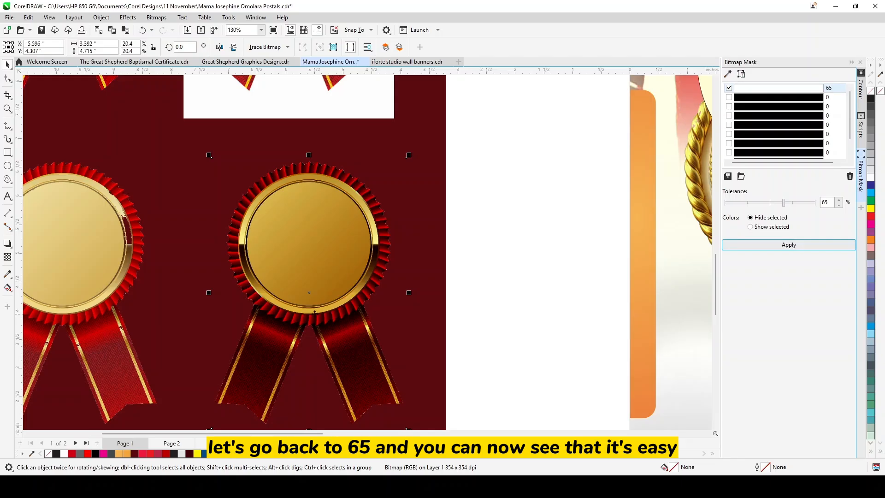
scroll(315, 312, up, 3)
scroll(315, 311, up, 2)
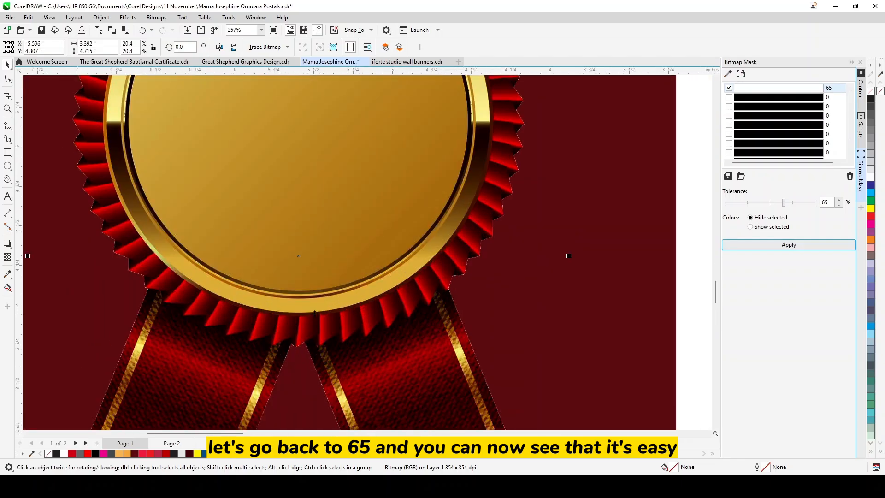
scroll(315, 311, down, 5)
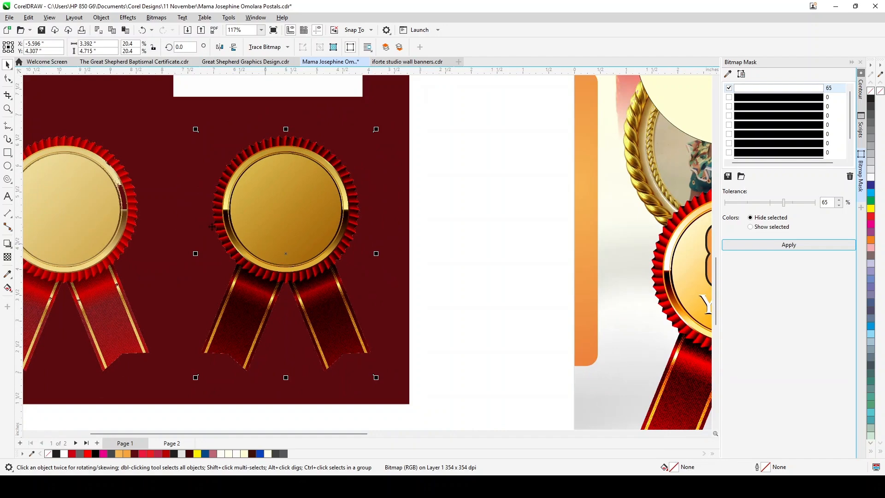
Place a copy of the darkened masked badge to its right and shift the original slightly left.
scroll(298, 213, down, 2)
drag(304, 217, 399, 224)
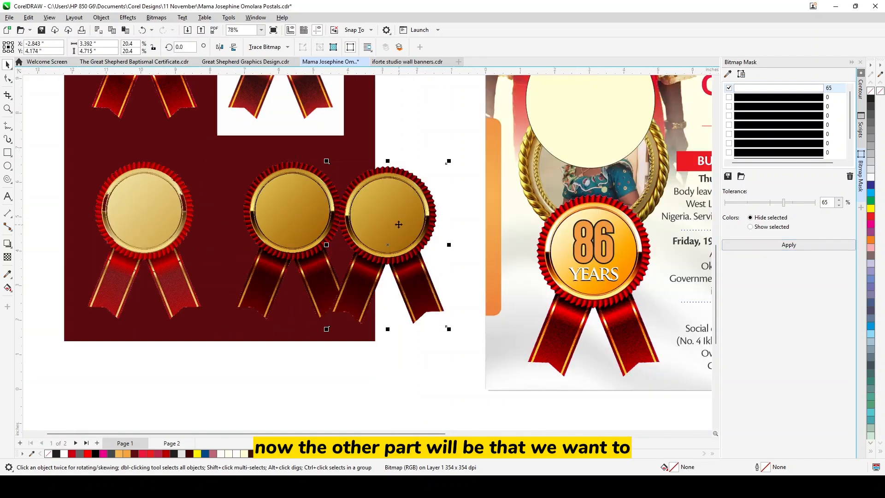
mouse_move(283, 226)
mouse_down()
mouse_move(256, 230)
mouse_move(266, 230)
mouse_up()
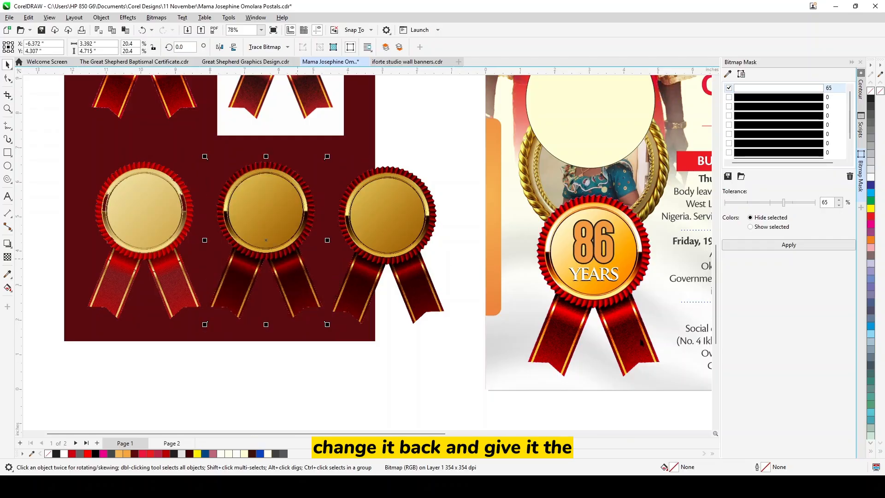
Run the Tone Curve adjustment on the masked badge again, keeping the existing RGB curve.
click(131, 18)
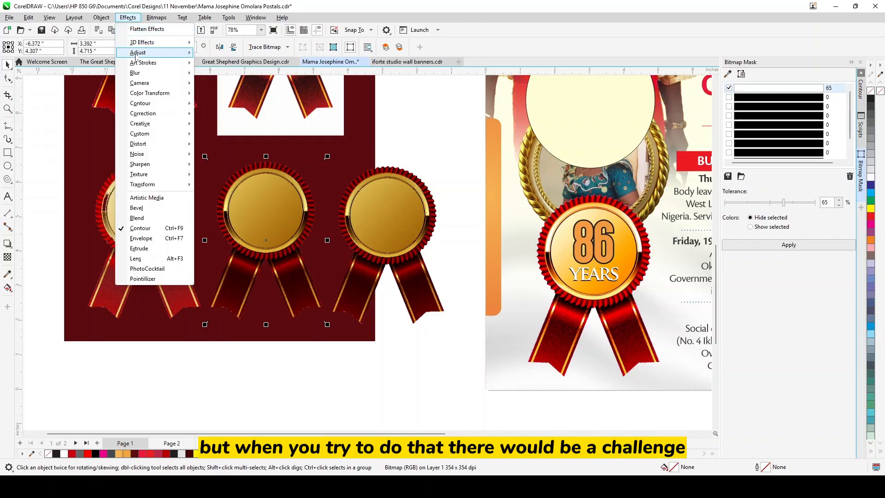
mouse_move(138, 52)
click(242, 112)
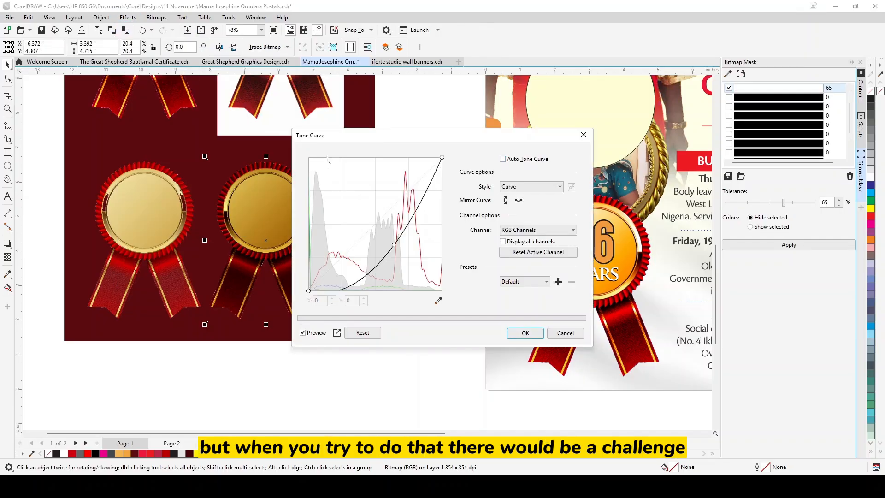
drag(361, 140, 478, 138)
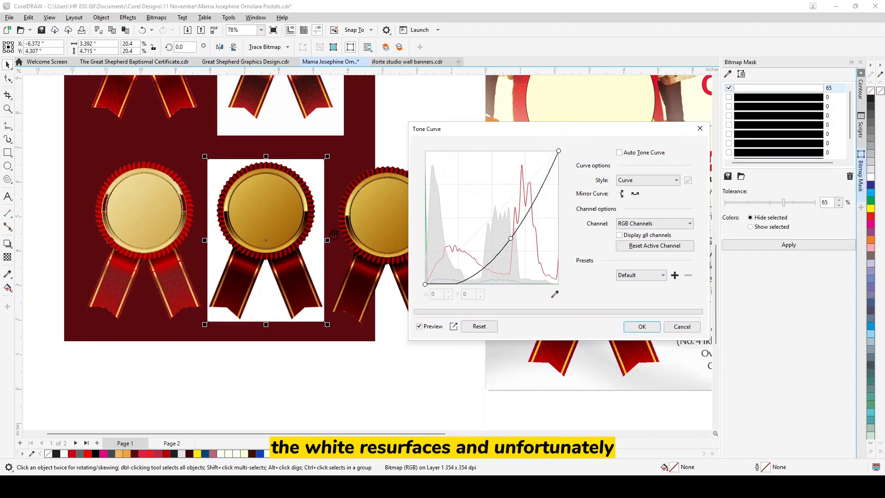
click(642, 326)
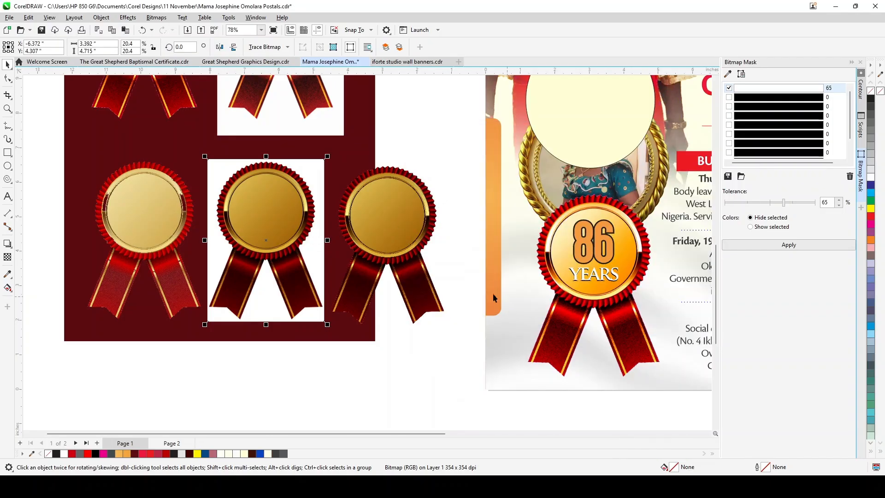
Shift the white-backed badge slightly up and replace the pale badge beside it with a copy of the darkened masked badge.
drag(298, 233, 311, 216)
key(ctrl+z)
drag(388, 236, 146, 216)
Convert the new masked badge copy to a 300 dpi RGB Color (24-bit) bitmap with anti-aliasing and a transparent background.
click(156, 17)
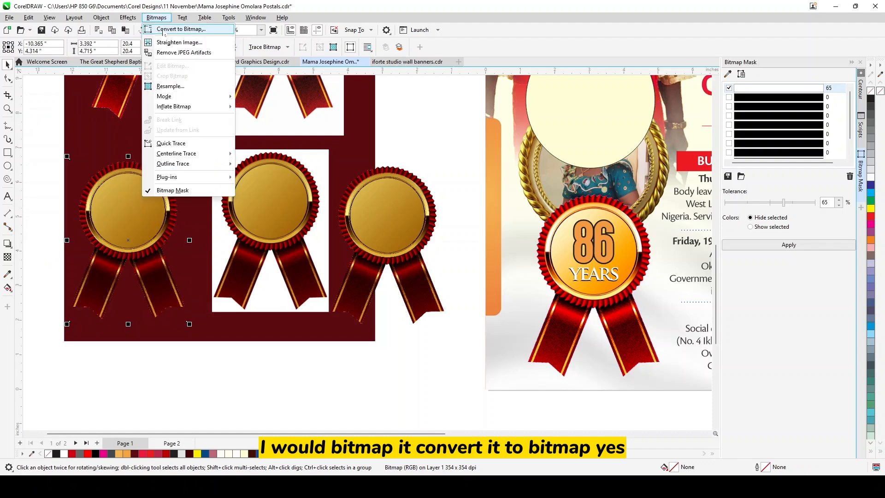
click(187, 29)
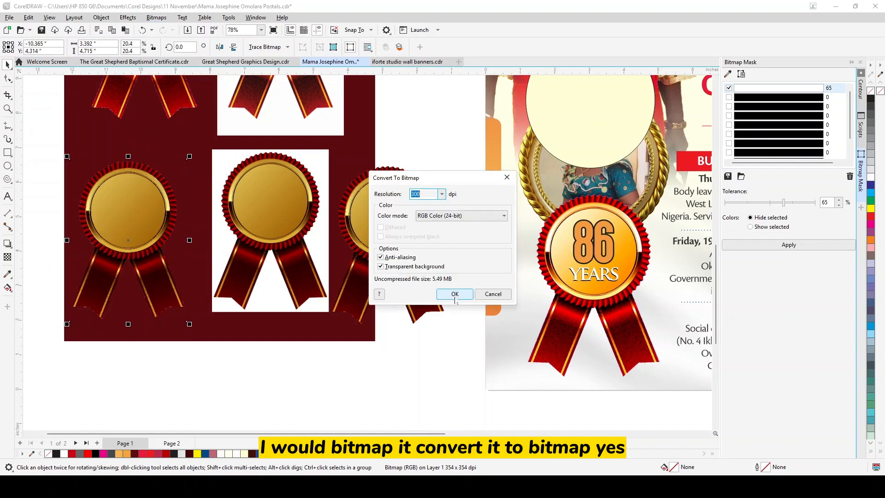
click(455, 294)
scroll(119, 259, up, 2)
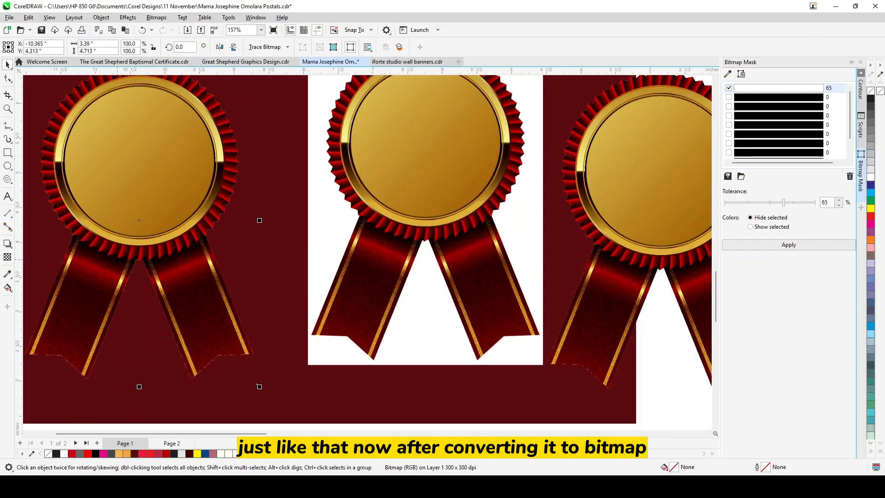
Brighten the converted badge bitmap with a Tone Curve adjustment, setting the RGB Channels curve point to X 91, Y 178.
scroll(118, 261, down, 1)
click(128, 17)
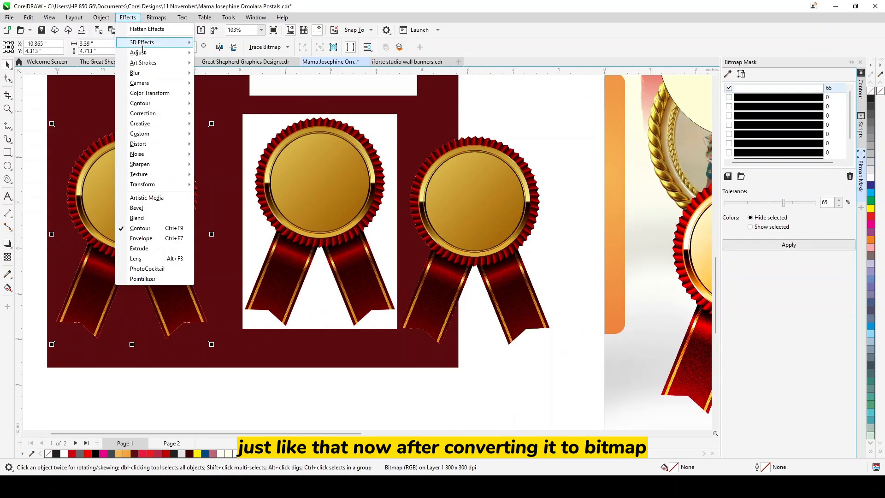
mouse_move(147, 55)
click(272, 111)
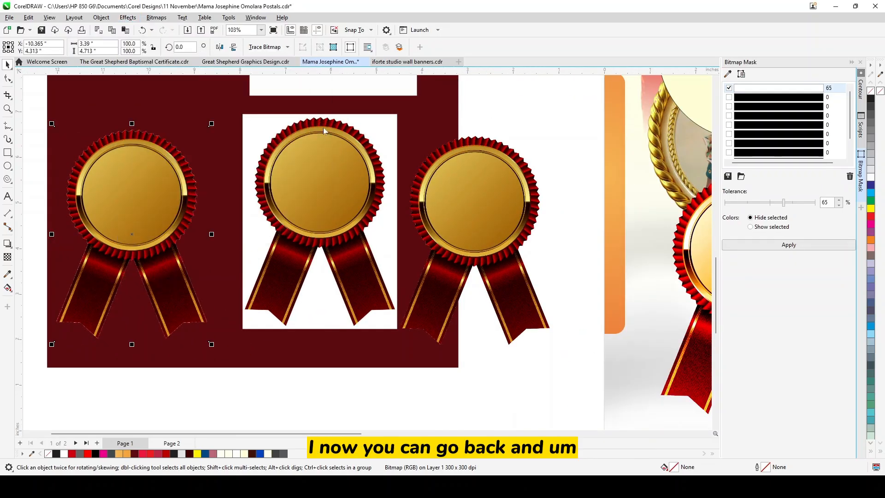
drag(418, 139, 524, 145)
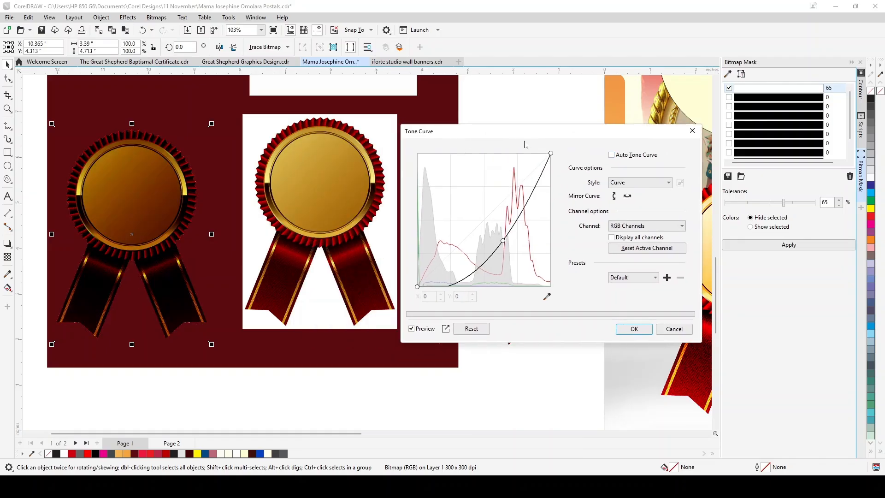
drag(503, 241, 464, 194)
Lower the Green Channel curve of the badge slightly, setting its point to X 140, Y 120.
click(622, 227)
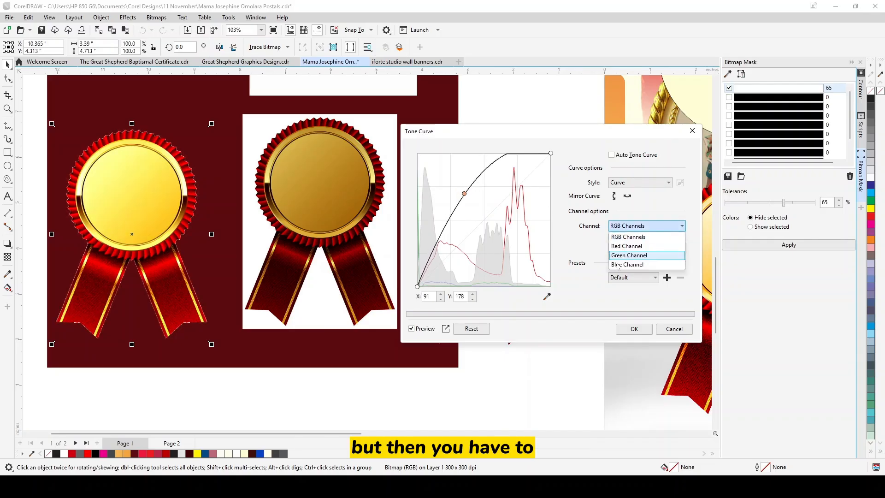
click(619, 256)
click(488, 220)
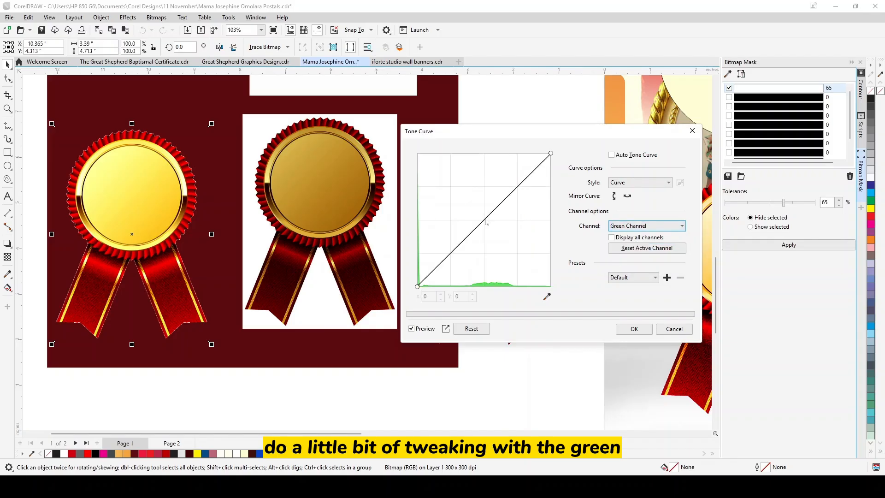
drag(488, 219, 491, 224)
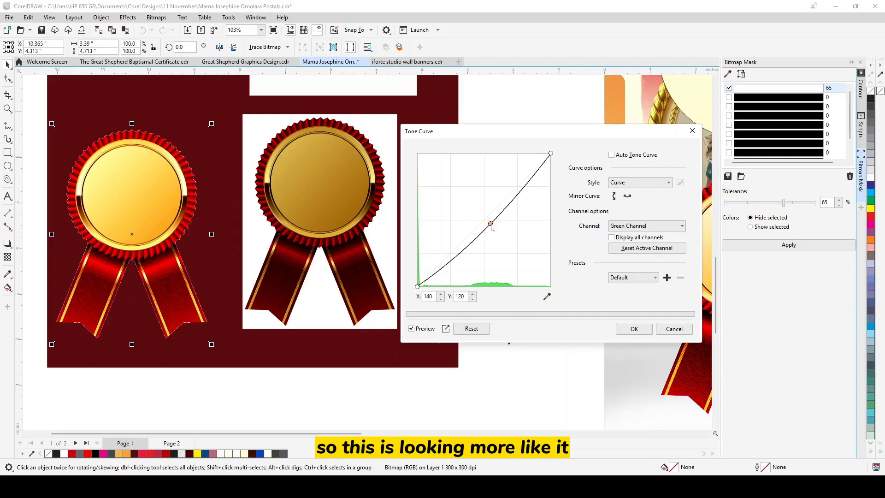
Raise the Red Channel curve to X 135, Y 150 and the Blue Channel curve to X 129, Y 143, and apply the adjustment.
click(646, 225)
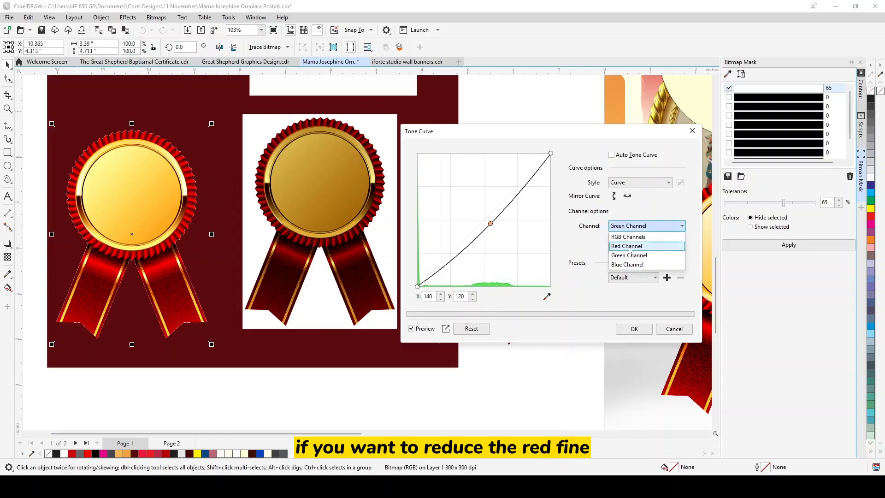
click(630, 245)
drag(493, 211, 489, 213)
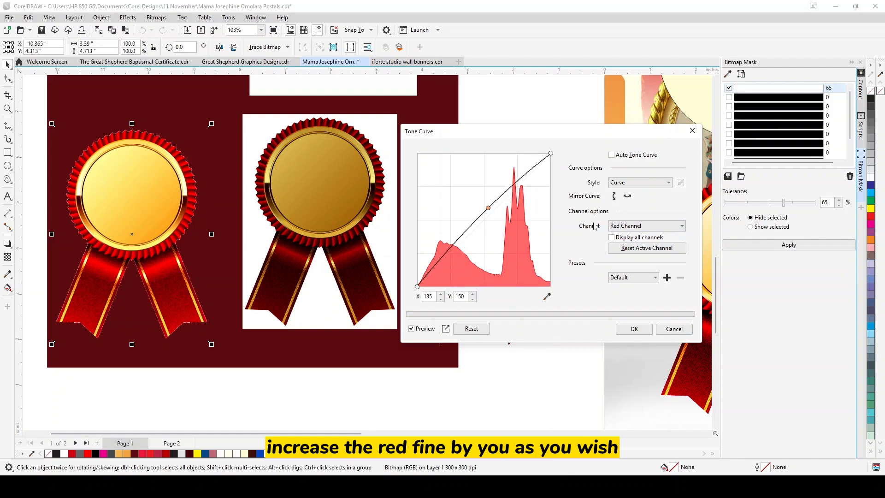
click(646, 226)
click(627, 267)
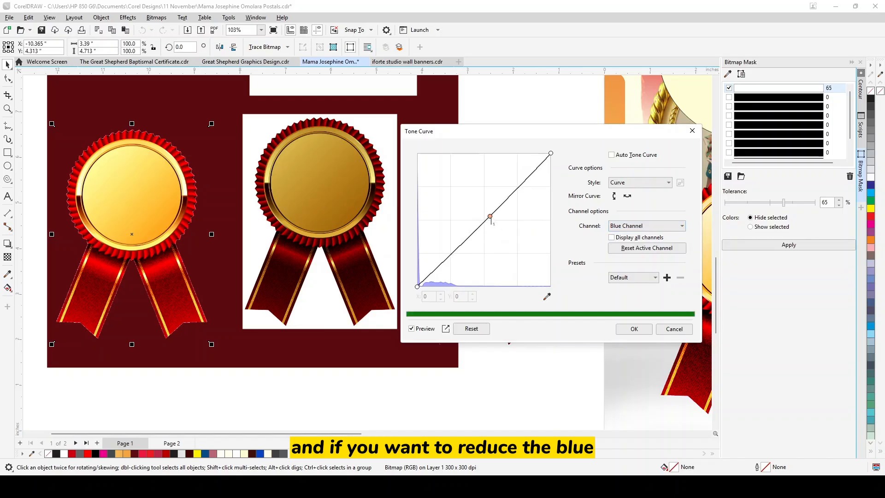
drag(492, 220, 484, 212)
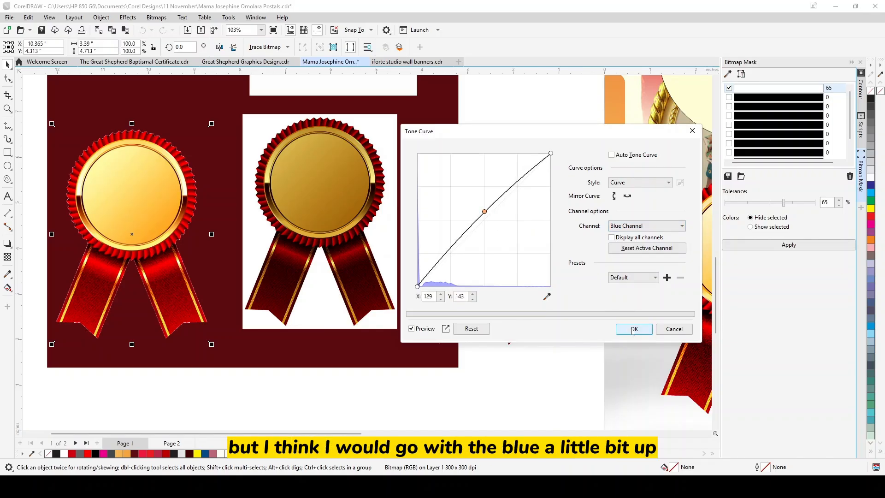
click(633, 329)
Place a copy of the poster badge's "86" text on the gold disc of the brightened badge.
scroll(298, 227, down, 3)
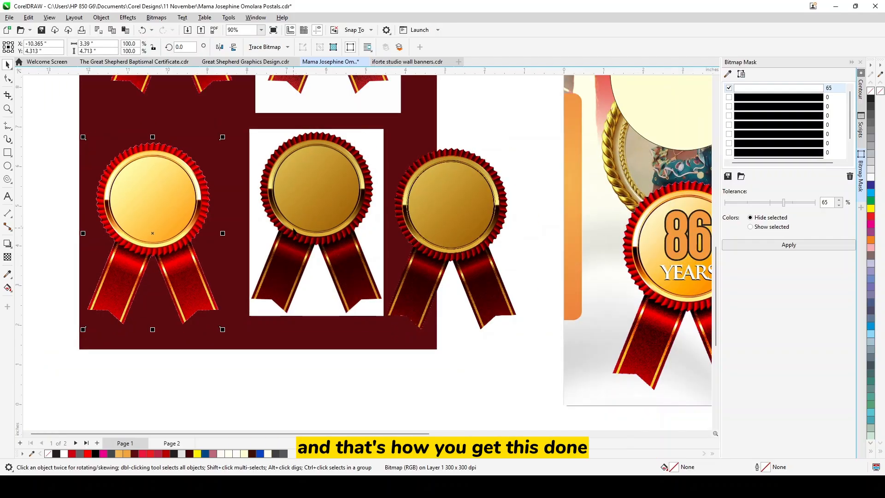
scroll(220, 224, down, 2)
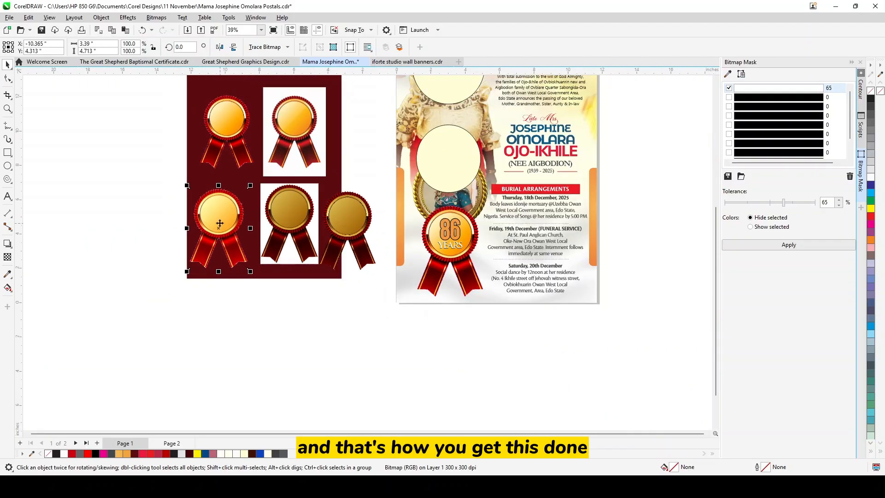
scroll(221, 220, up, 3)
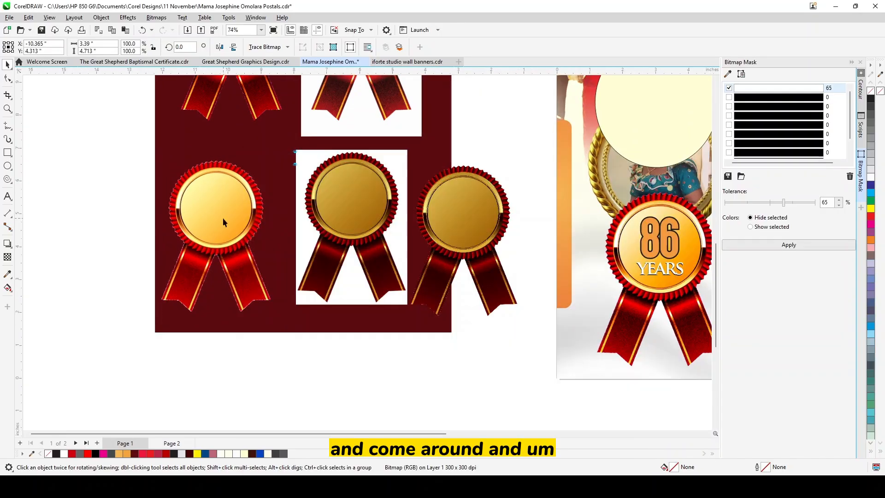
click(223, 217)
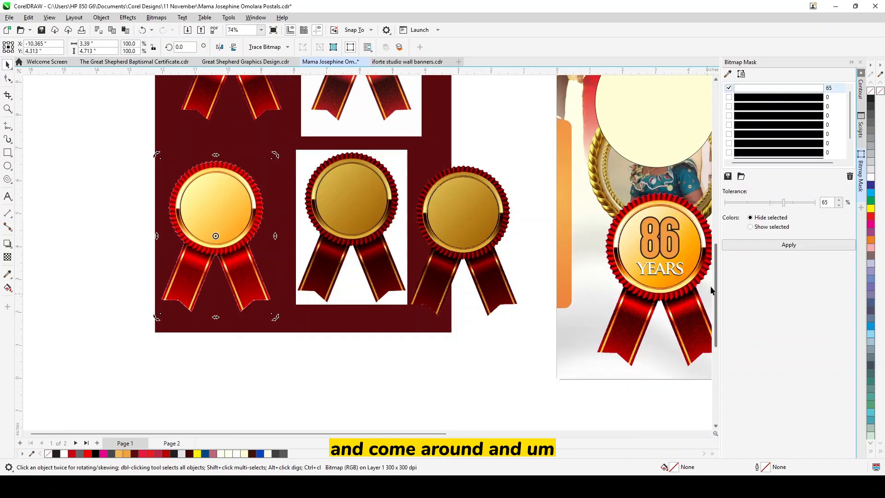
click(661, 240)
ctrl+click(660, 237)
ctrl+click(660, 238)
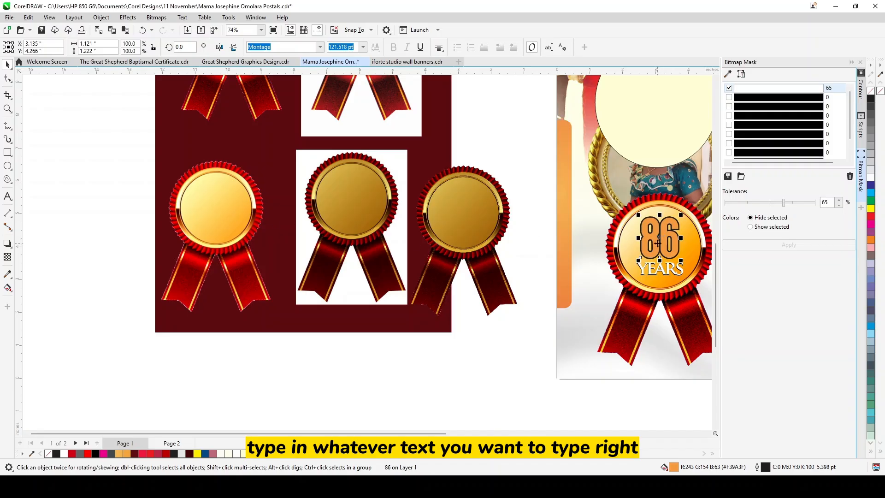
drag(657, 242, 216, 210)
Replace the copied text on the brightened badge with "Congratulations".
text(C)
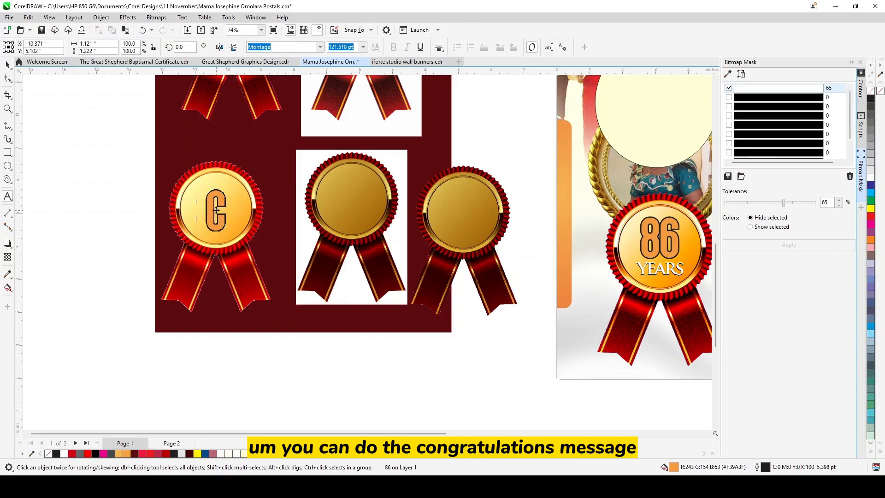
text(ongratua)
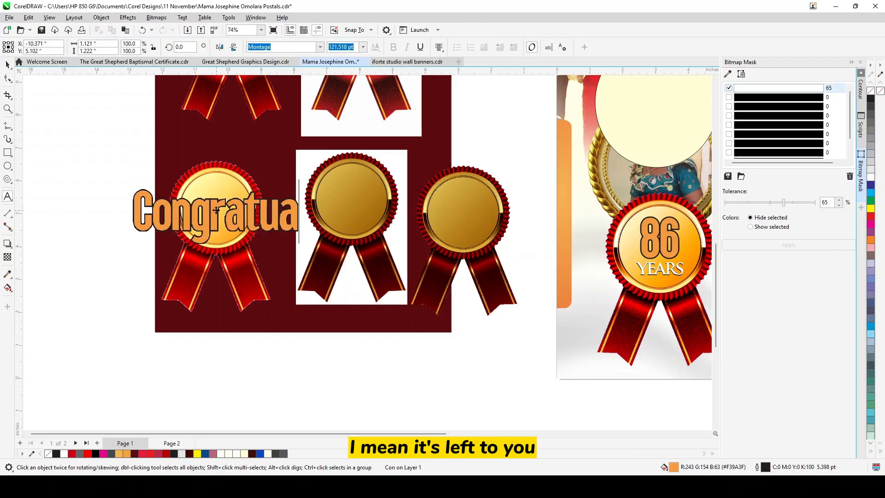
key(BackSpace)
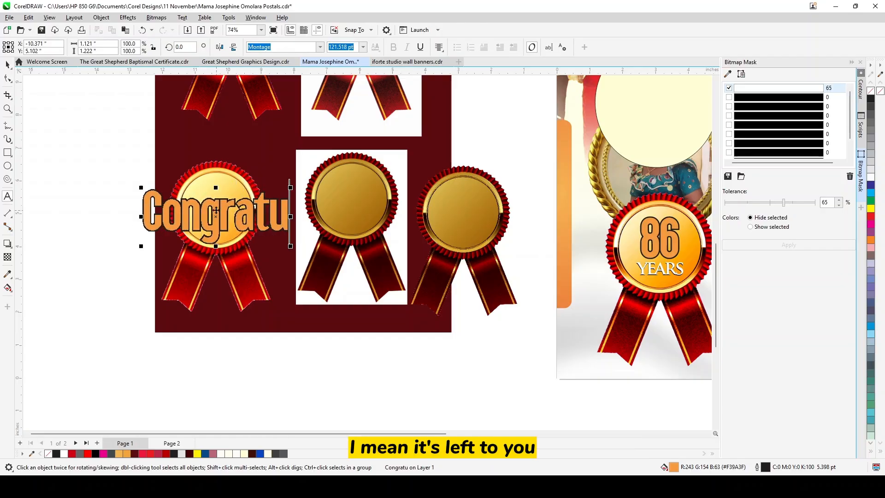
text(lations)
key(ctrl+space)
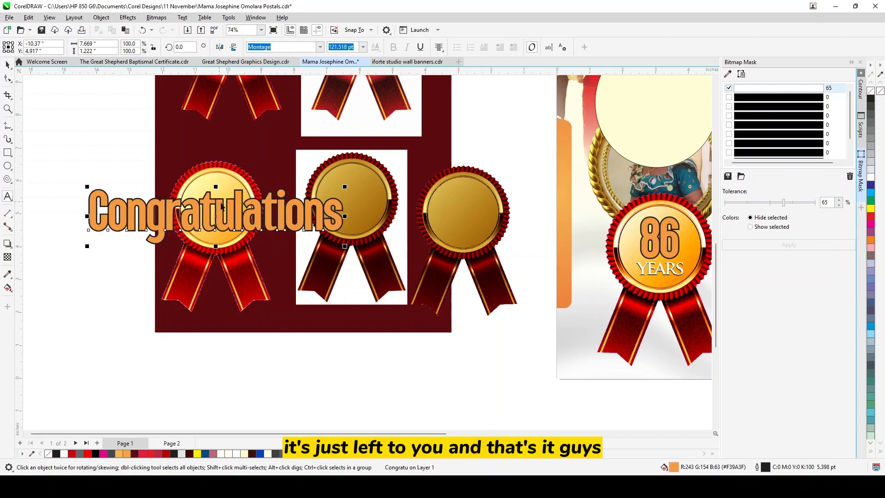
Scale the "Congratulations" text to about 1.713 inches wide and move it up within the gold disc.
drag(345, 246, 281, 198)
scroll(196, 197, up, 2)
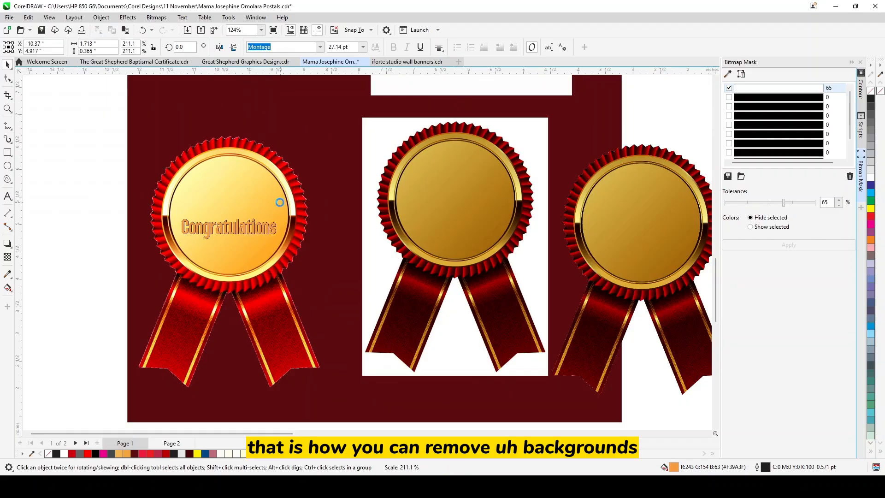
drag(266, 233, 266, 208)
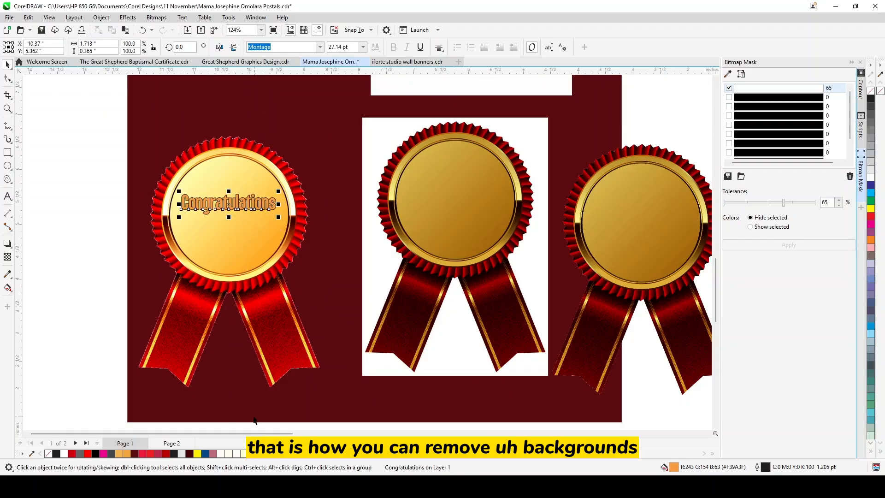
Fill the "Congratulations" text with black and remove its outline.
click(95, 454)
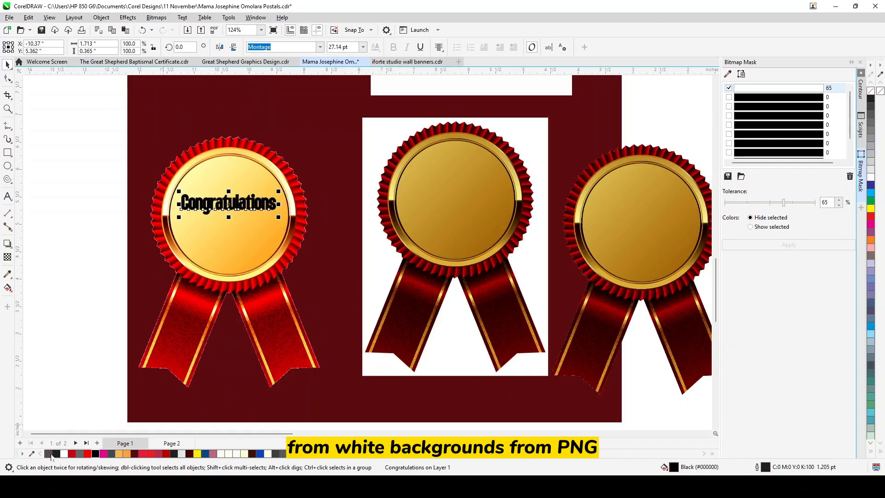
right_click(49, 454)
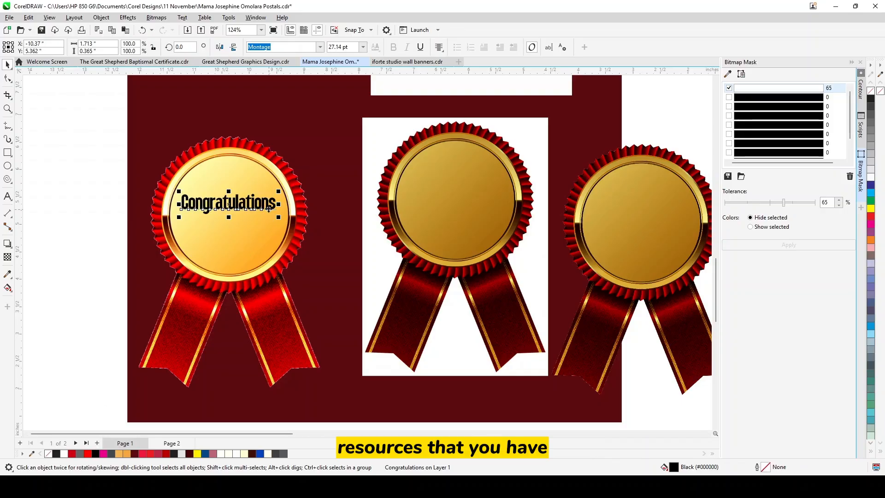
scroll(231, 206, down, 2)
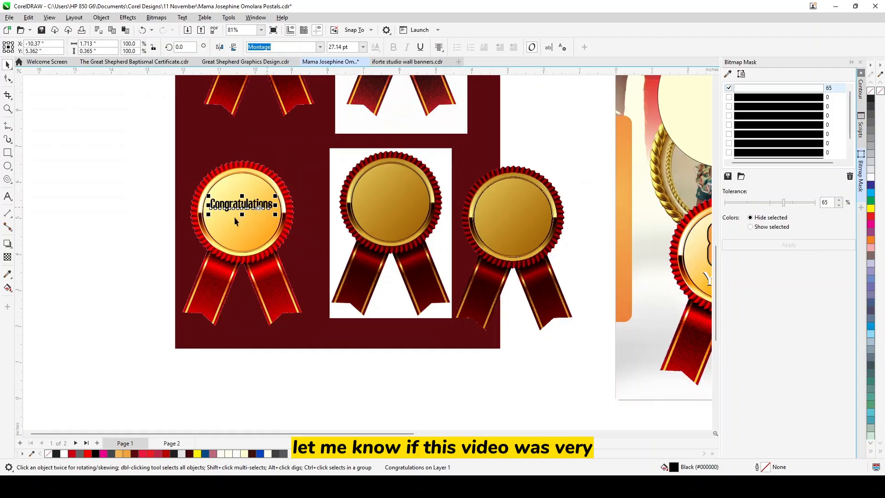
Deselect the text and save the document.
click(154, 233)
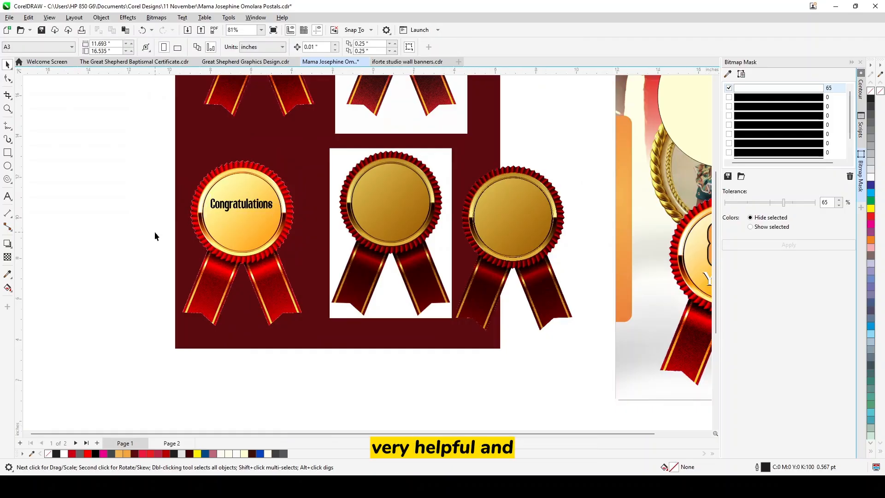
key(F4)
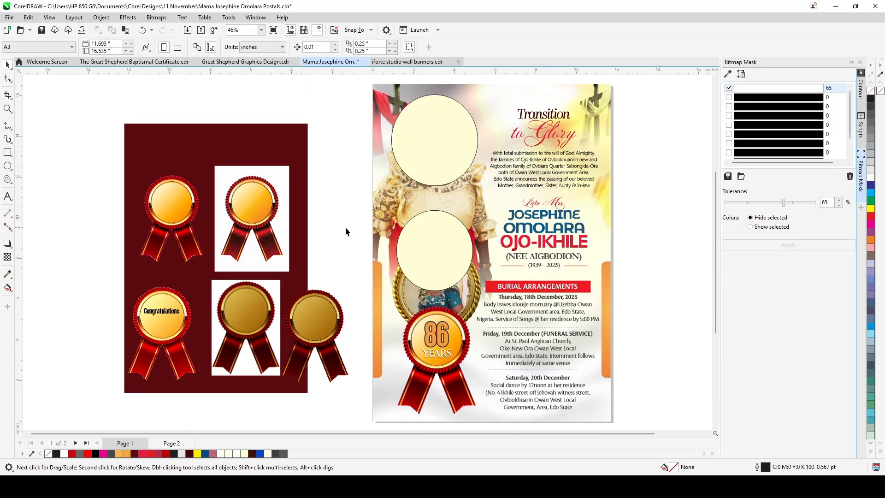
key(ctrl+s)
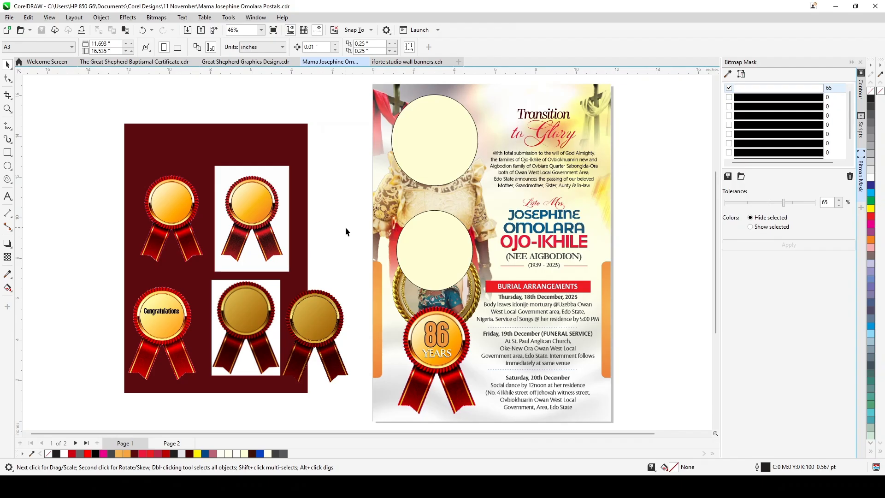